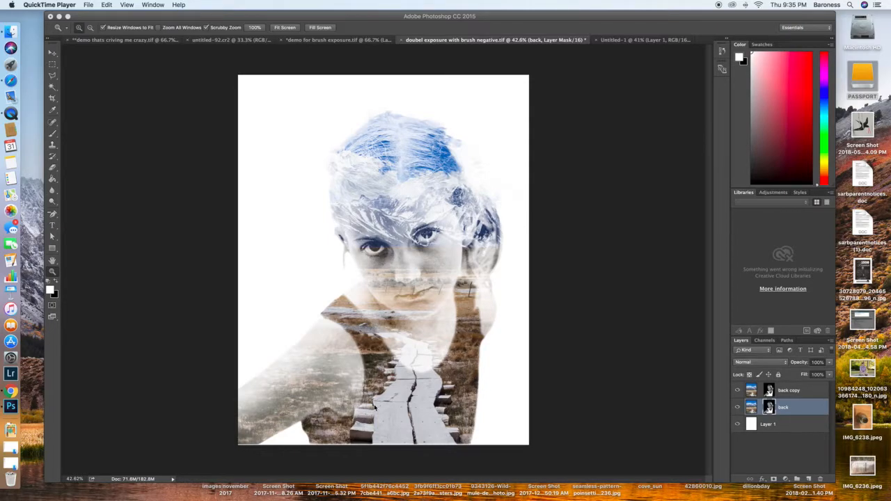
Step: Switch to the demo for brush exposure.tif document and examine the commands available for Layer 2's mask
left_click(352, 40)
left_click(352, 40)
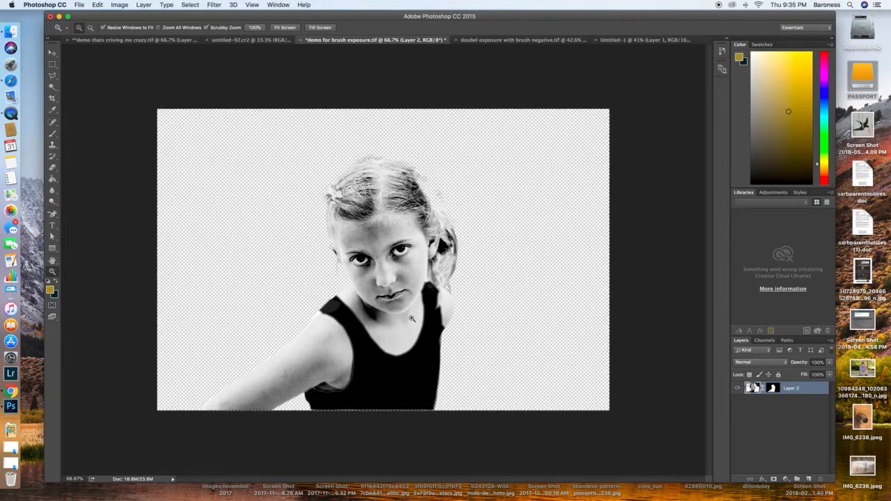
left_click(771, 388)
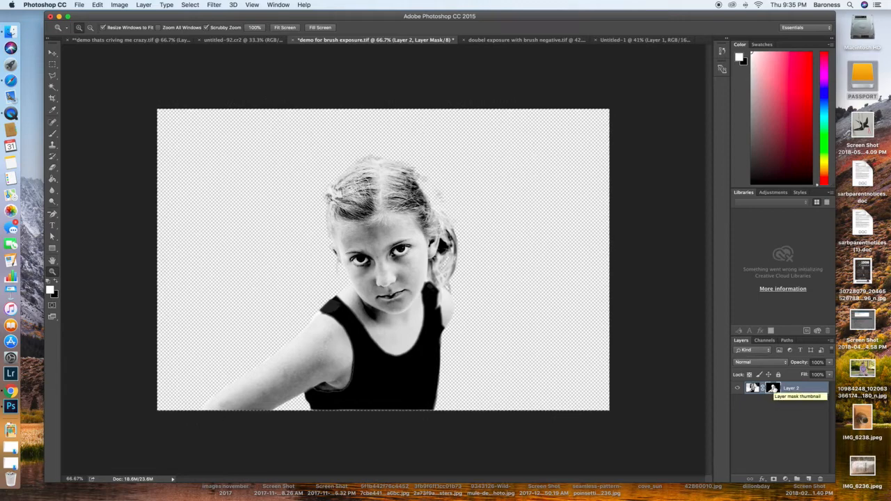
right_click(772, 387)
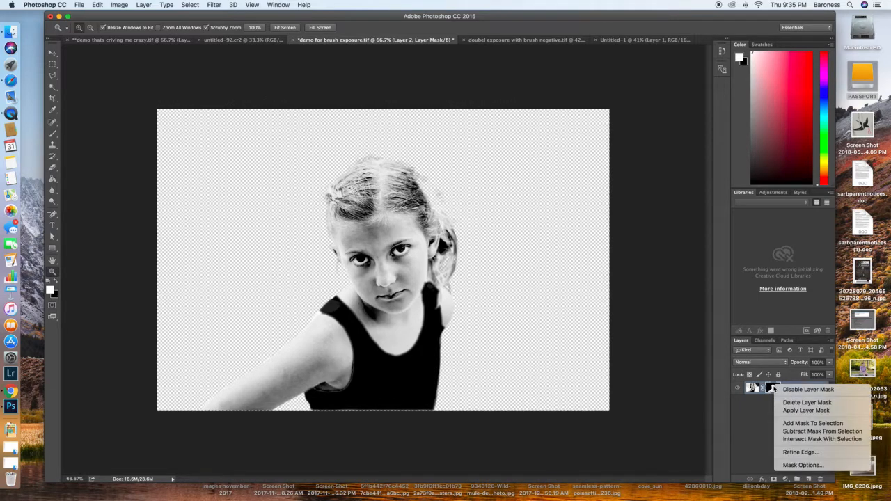
left_click(772, 389)
right_click(772, 389)
left_click(772, 389)
left_click(785, 439)
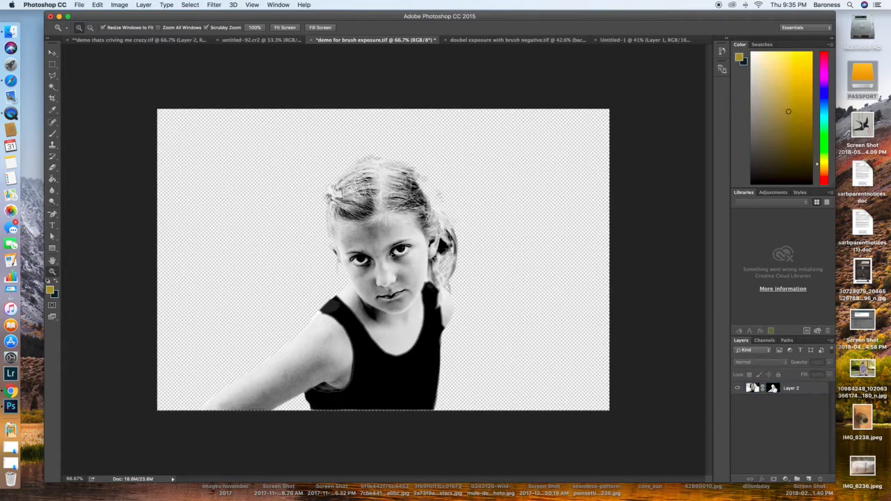
Step: View Layer 2's mask alone on the canvas, and return to the normal image view
left_click(773, 388)
left_click(773, 387, "alt")
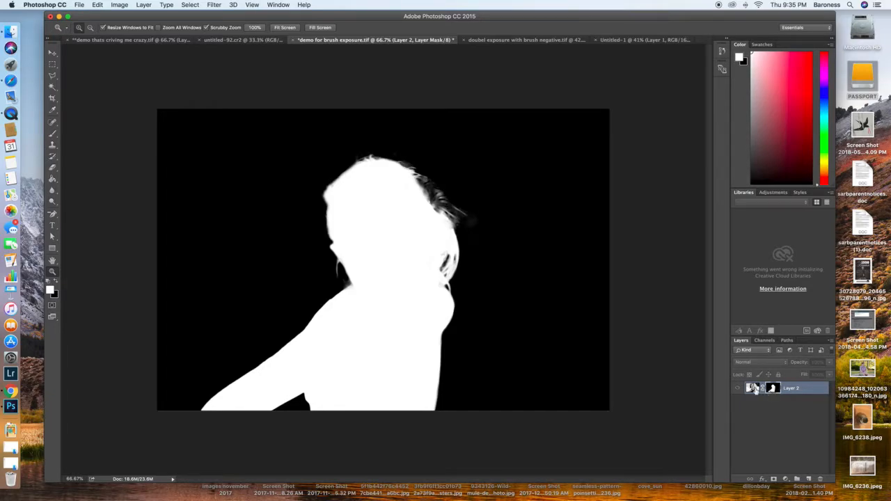
left_click(738, 391)
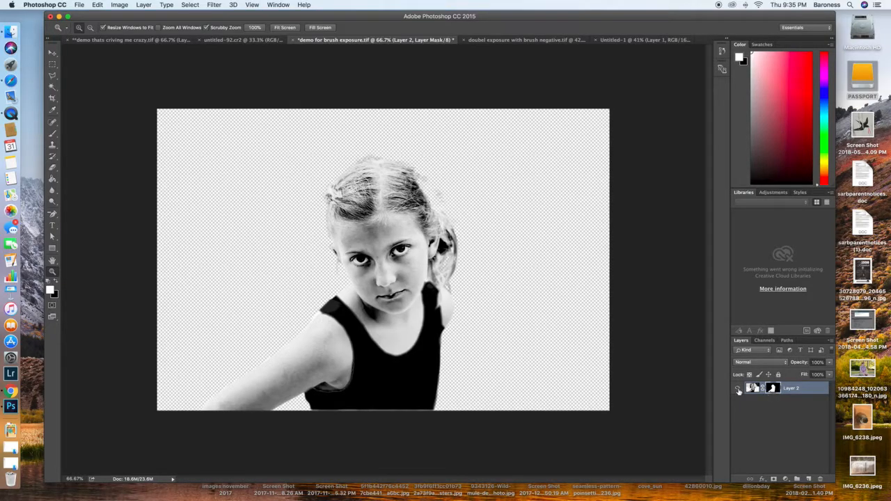
Step: Disable Layer 2's mask to view the unmasked photo, and enable the mask again
left_click(773, 388, "shift")
left_click(776, 389, "shift")
left_click(776, 389, "shift")
left_click(776, 389, "shift")
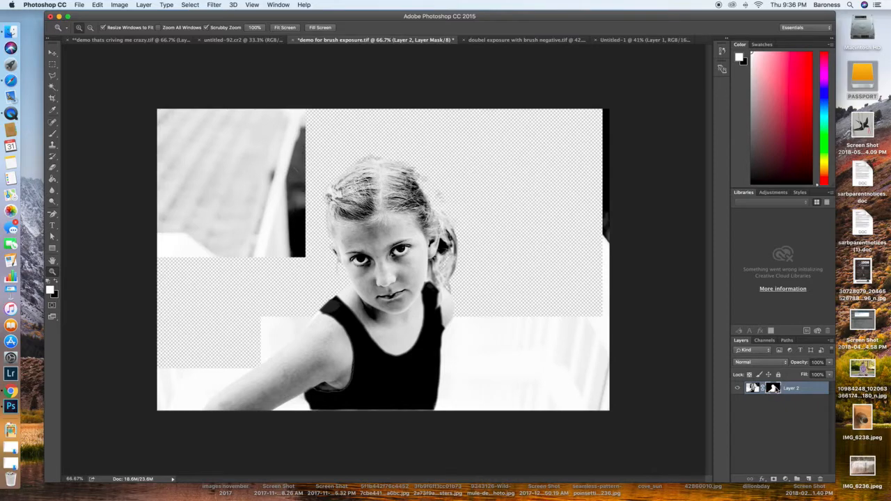
left_click(775, 388, "shift")
left_click(775, 388, "shift")
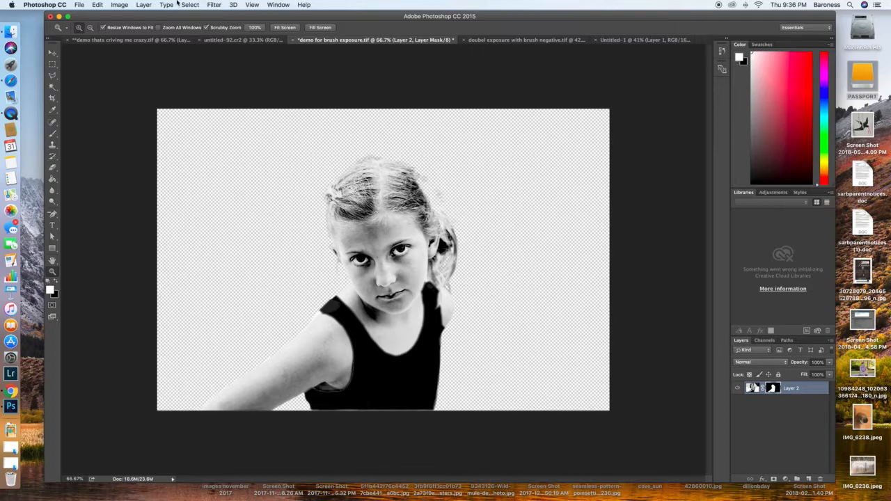
Step: Check the Define Brush Preset command with Layer 2's mask selected and with its image content selected
left_click_drag(243, 17, 248, 17)
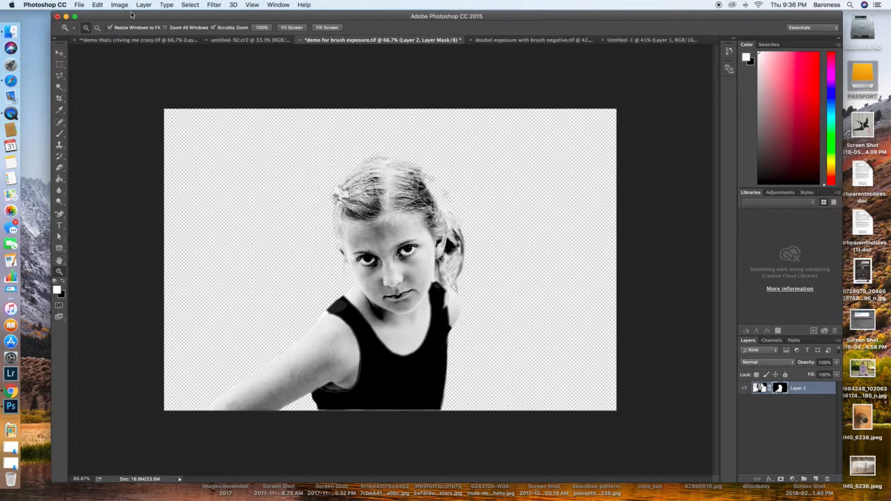
left_click(97, 5)
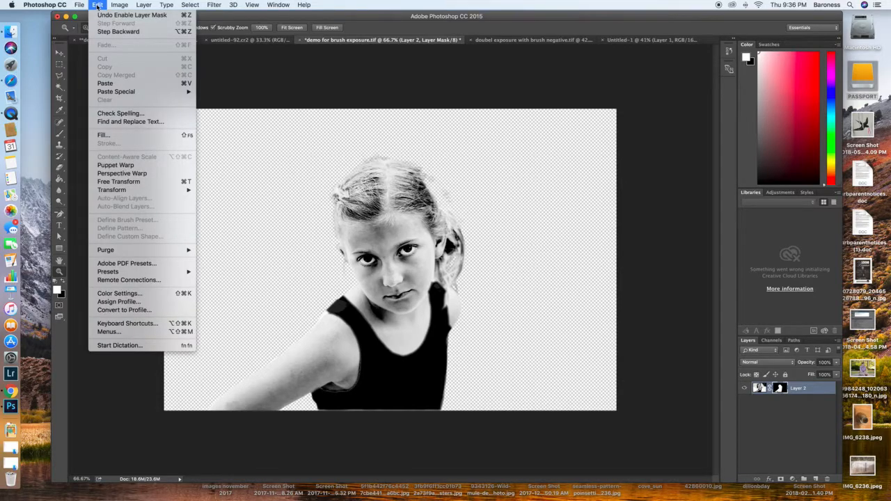
left_click(98, 5)
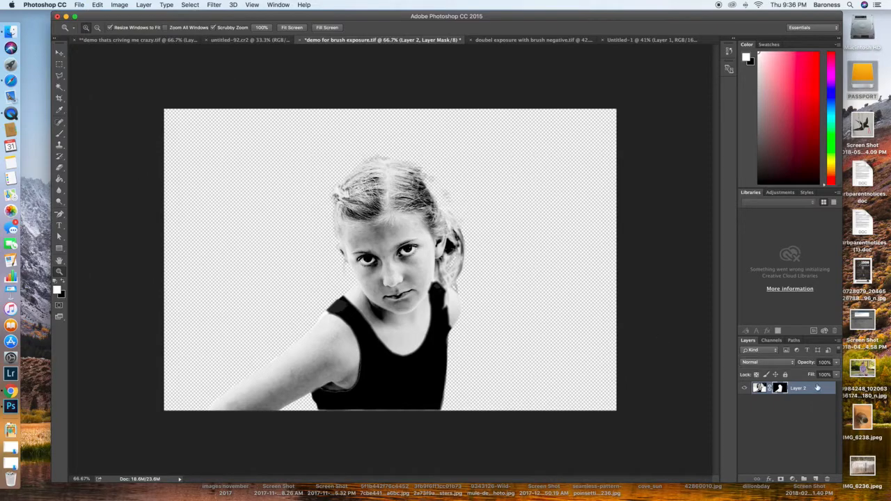
left_click(759, 387)
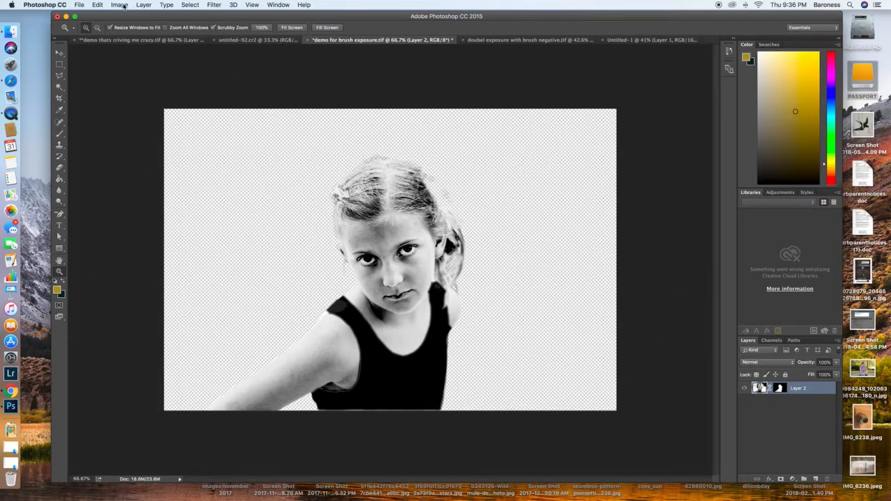
left_click(98, 5)
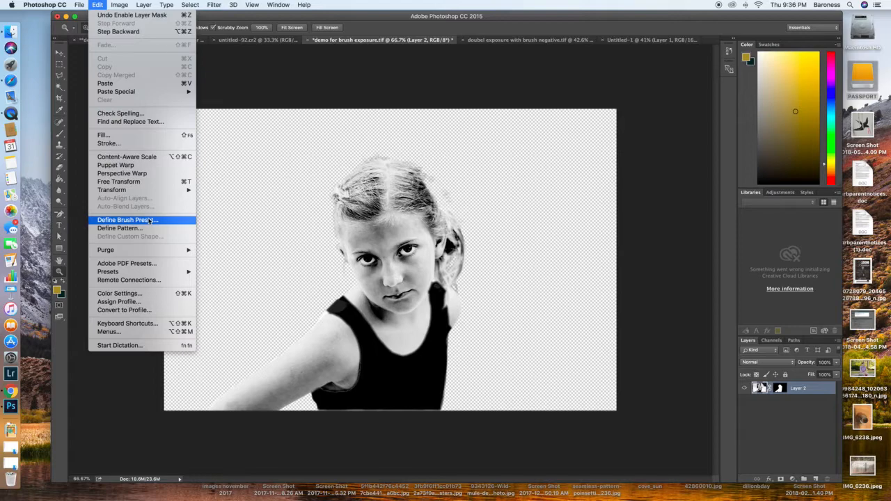
left_click(709, 300)
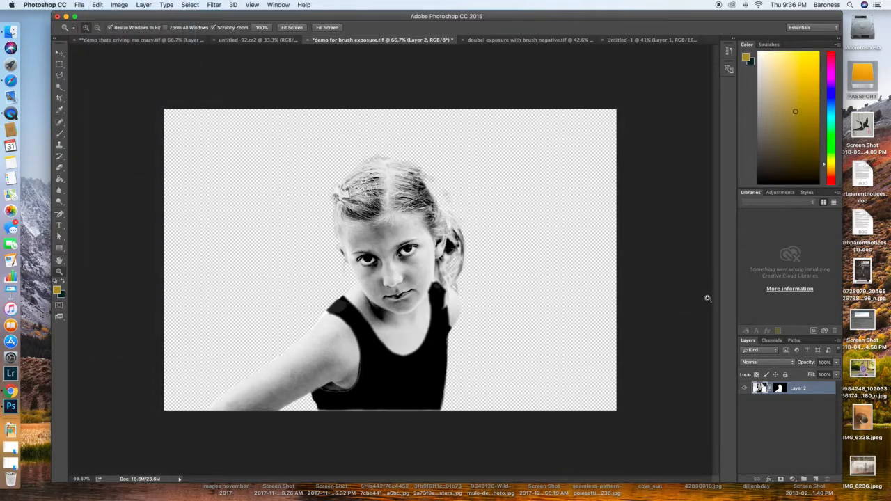
Step: Define a brush preset from Layer 2's image content, naming it with the girl's first name followed by "Serious"
left_click(781, 388)
left_click(760, 387)
left_click(98, 4)
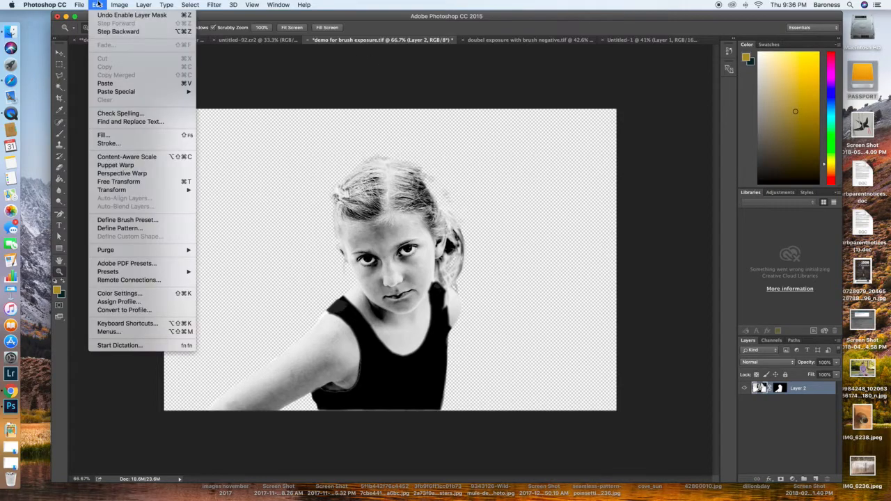
left_click(113, 220)
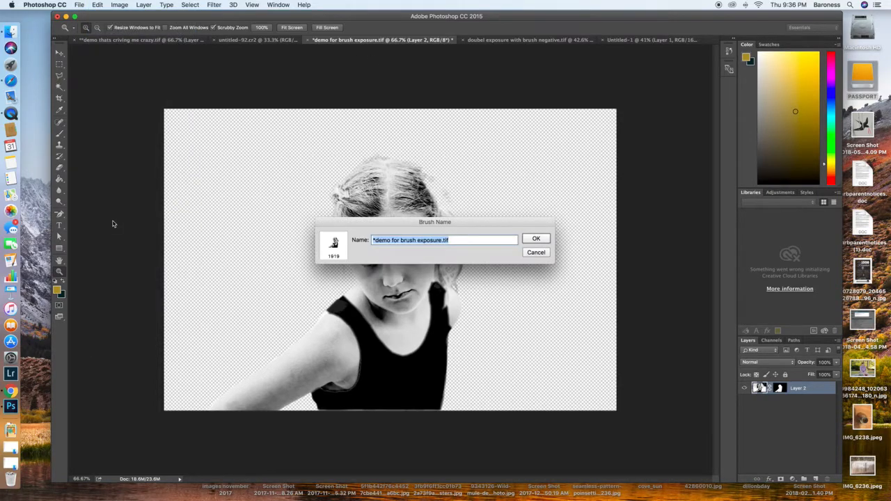
type("Tessa")
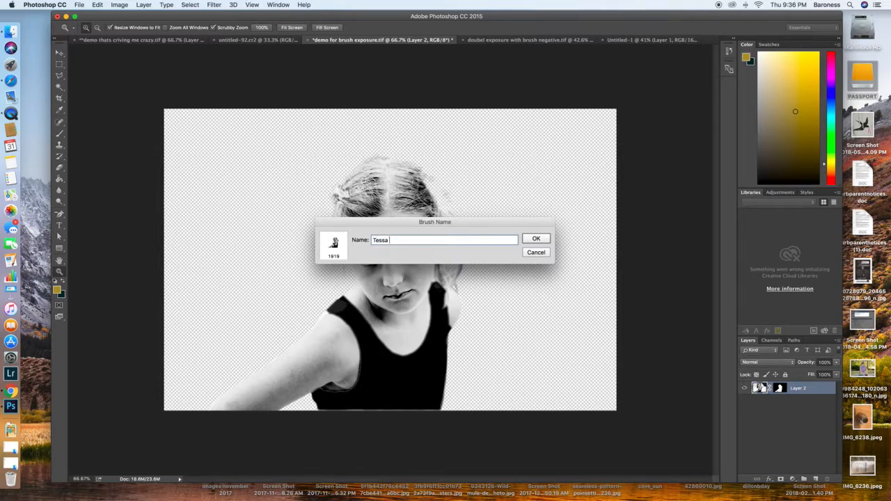
type(" Serious")
left_click(535, 238)
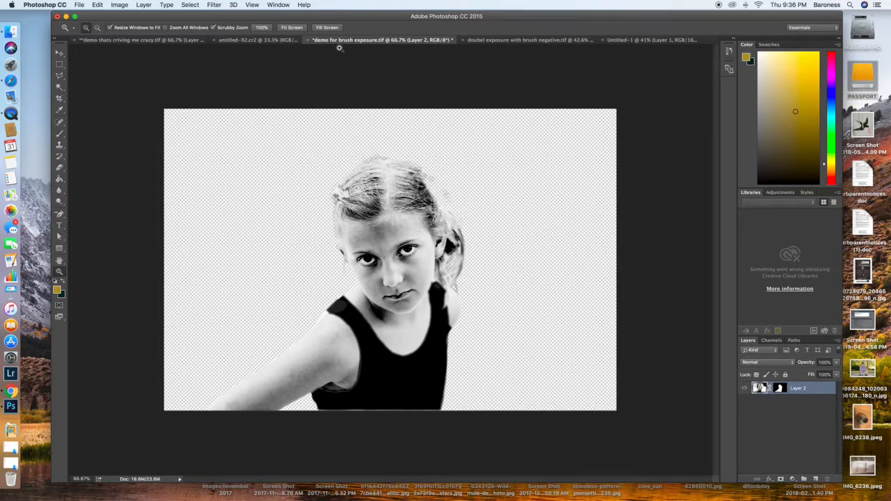
Step: Select the entire canvas of the Untitled-1 landscape document and copy the mountain boardwalk photo
left_click(504, 40)
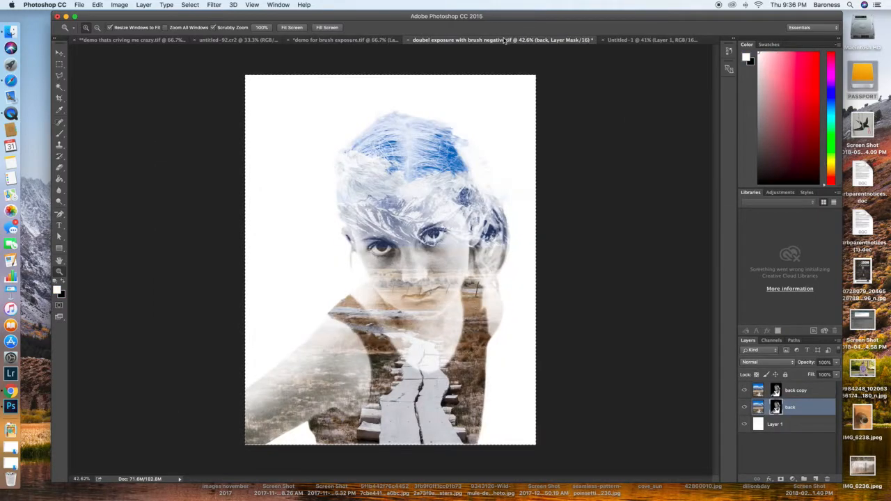
left_click(648, 41)
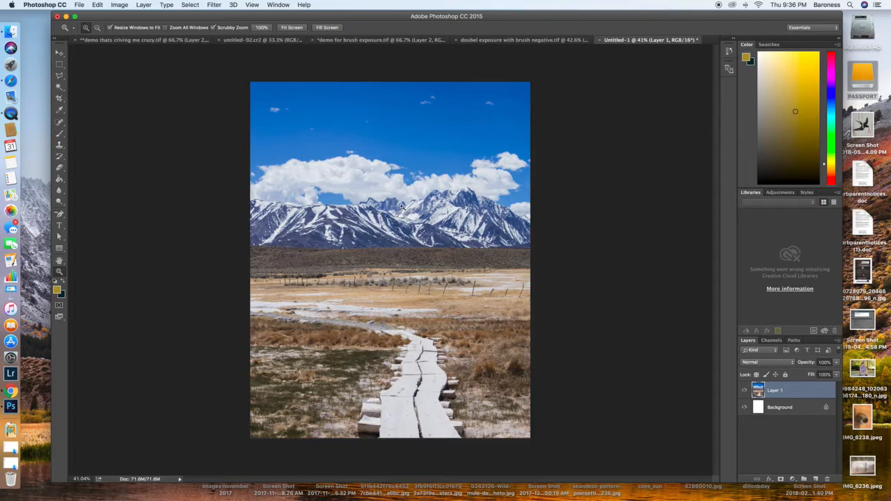
left_click(190, 5)
left_click(192, 15)
left_click(97, 5)
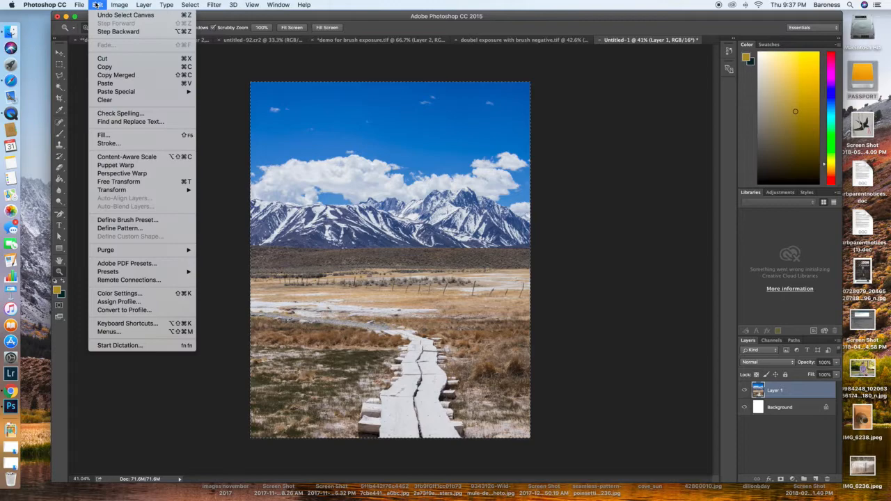
left_click(104, 67)
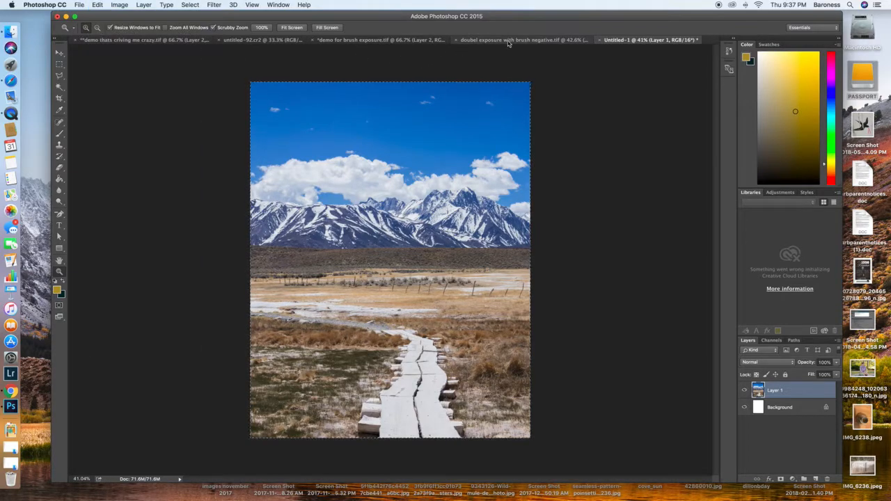
Step: Paste the copied landscape into the demo for brush exposure.tif document above the portrait layer
left_click(390, 41)
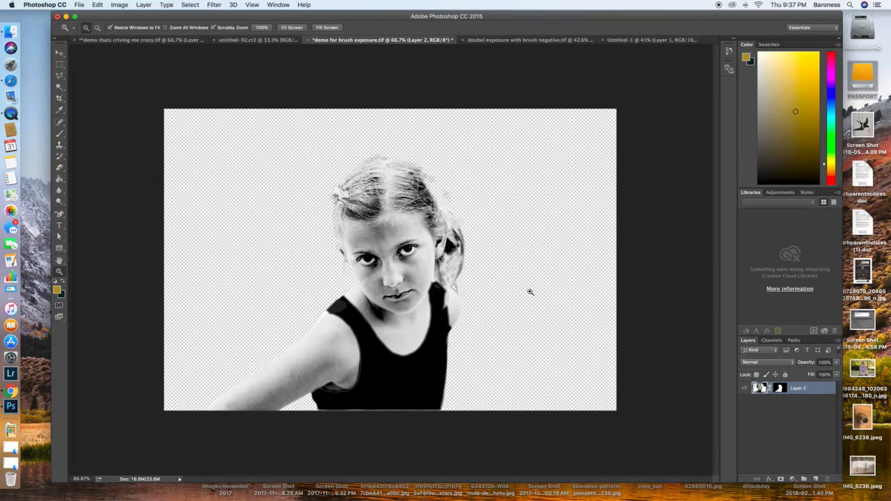
left_click(99, 4)
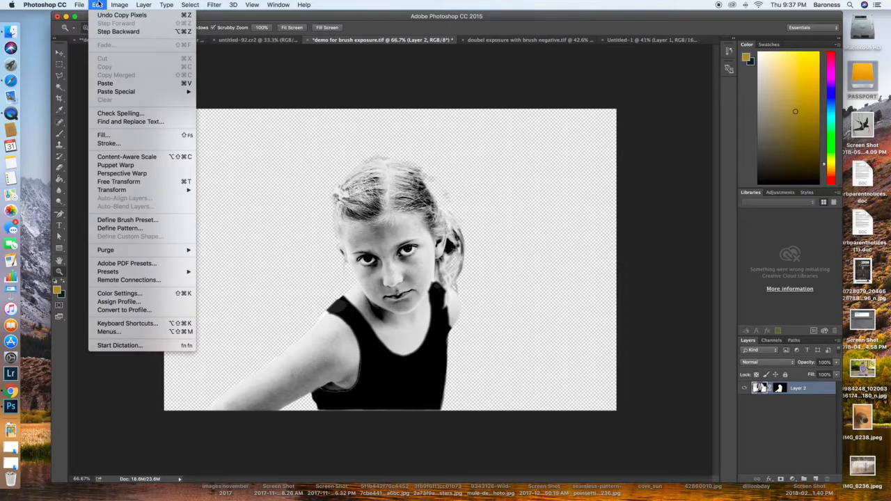
left_click(123, 84)
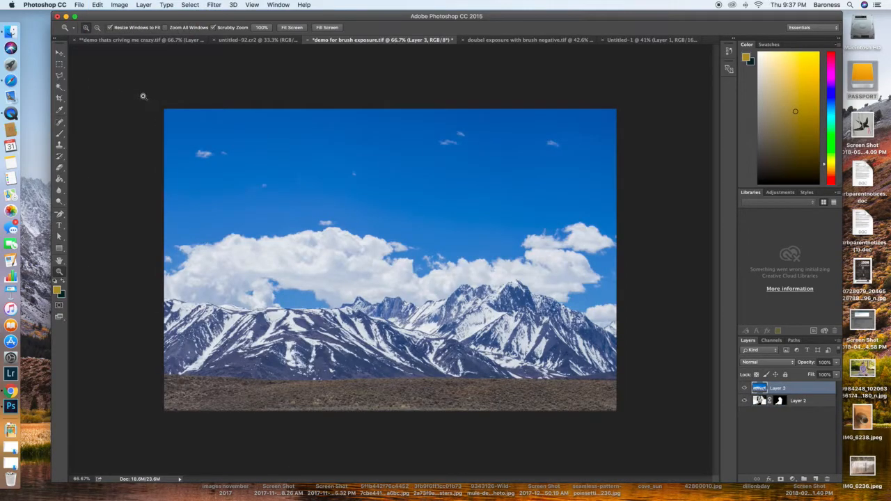
Step: Scale the pasted landscape down to the canvas height over the girl and lower its layer opacity to 74%
left_click_drag(481, 248, 435, 253)
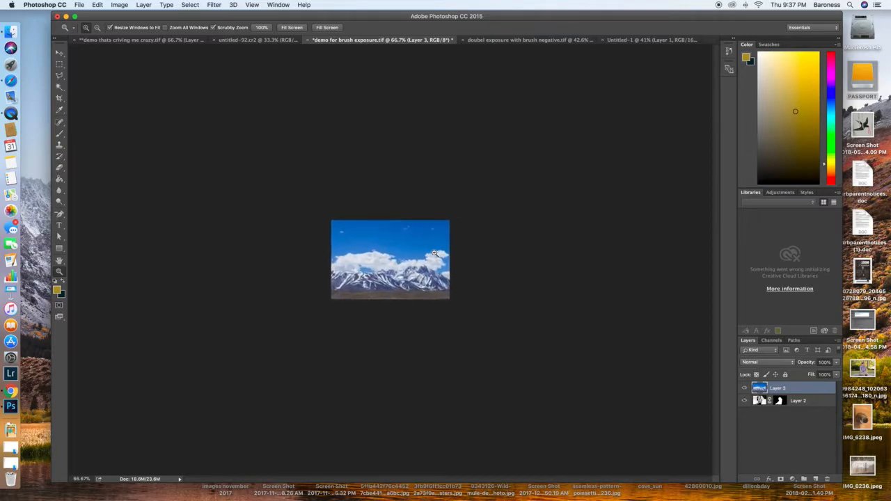
key("super+t")
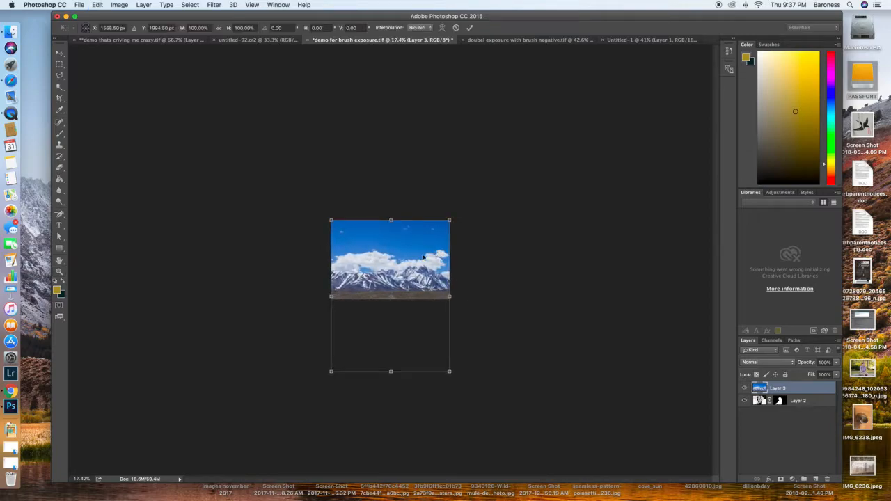
left_click(102, 5)
mouse_move(123, 191)
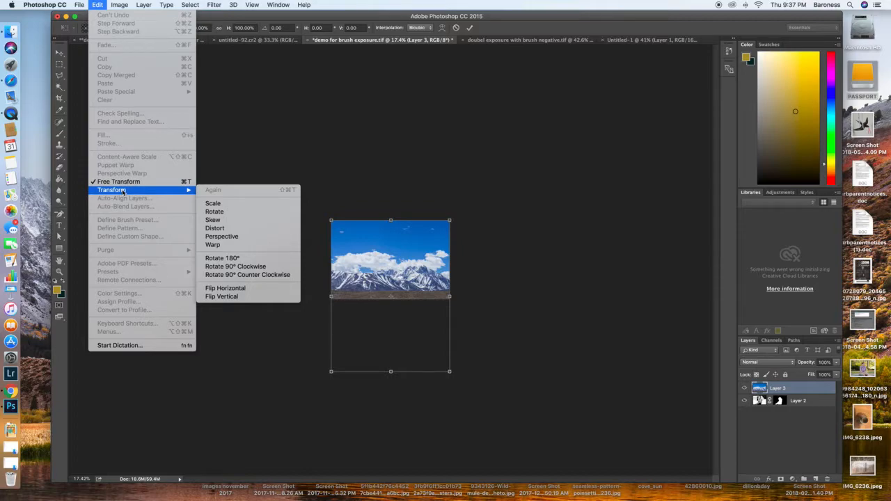
left_click(473, 252)
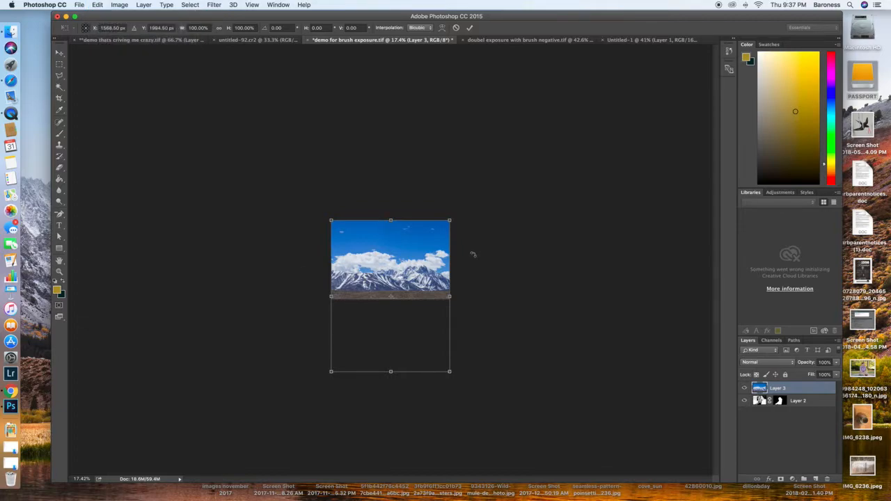
left_click_drag(450, 372, 445, 268)
key("Return")
left_click_drag(808, 365, 796, 365)
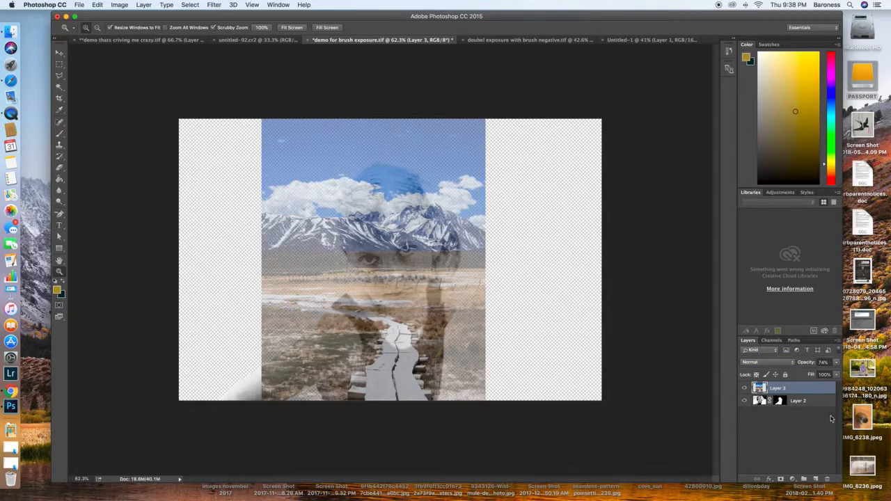
Step: Add a new empty layer between the landscape layer and the masked portrait layer
left_click(813, 479)
left_click_drag(794, 389, 796, 406)
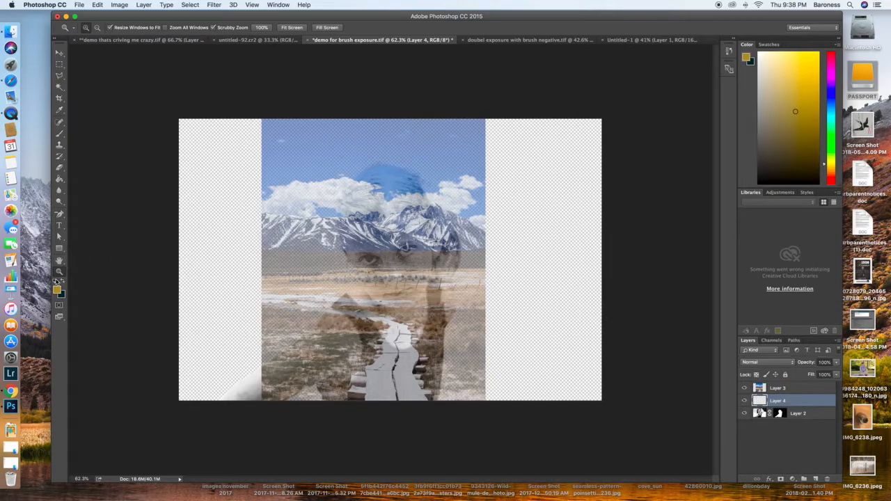
Step: Set the foreground color to white, fill the empty middle layer with it using the Paint Bucket, and compare the layer hidden and shown
left_click(56, 282)
left_click(62, 281)
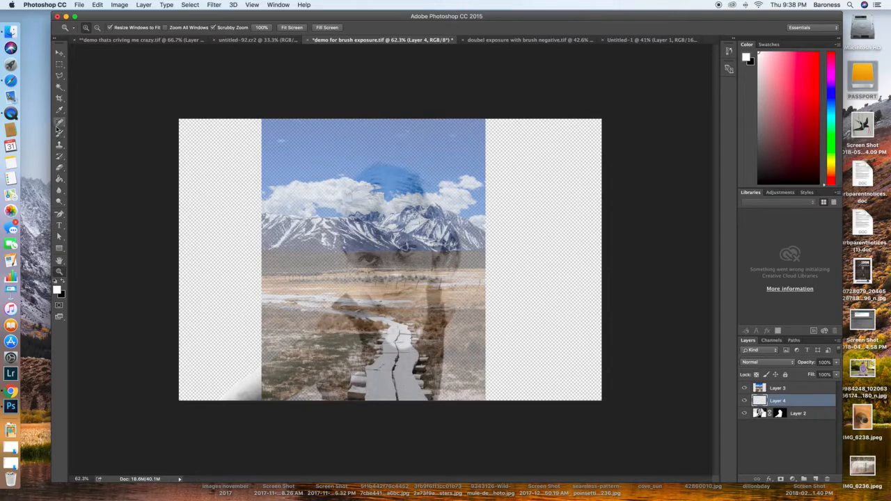
left_click(59, 179)
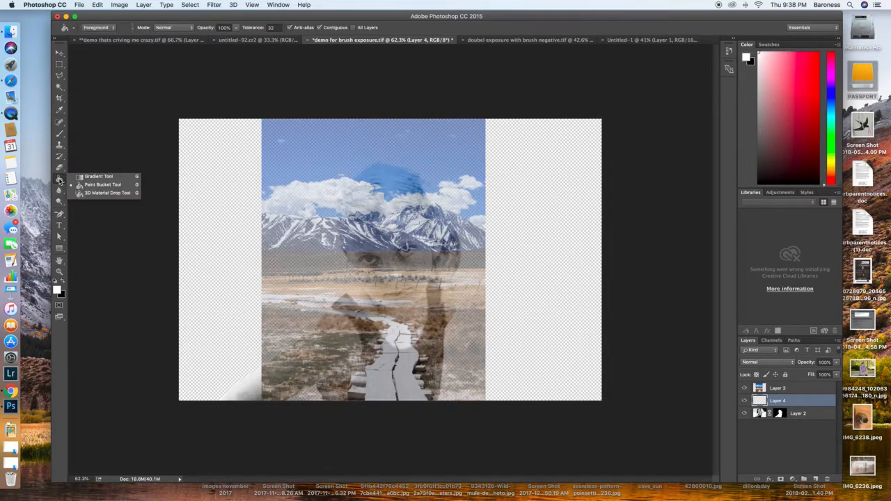
left_click(76, 178)
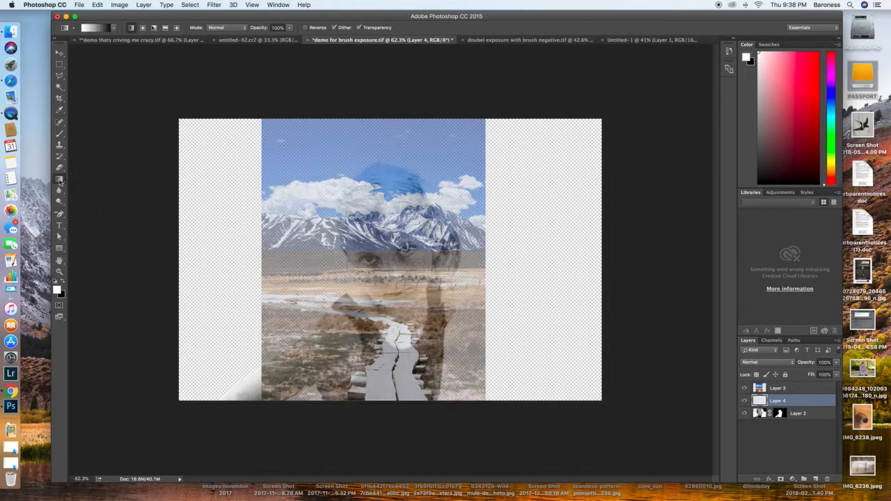
left_click(60, 181)
left_click(102, 185)
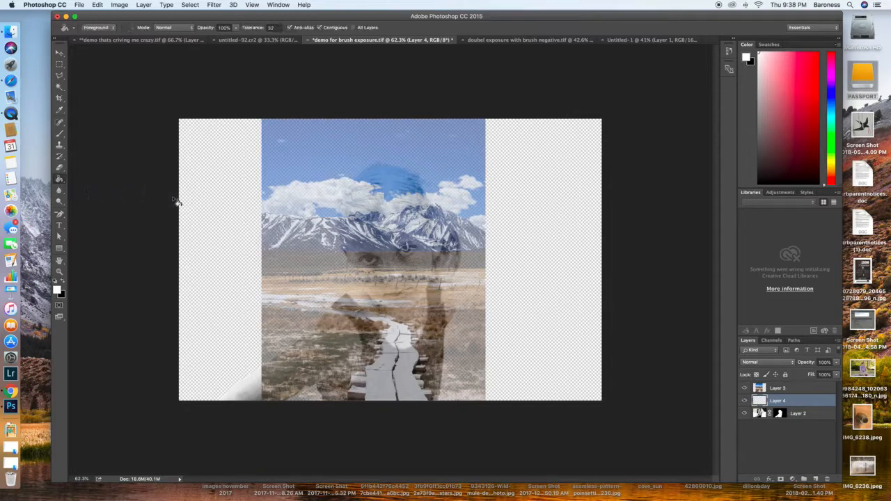
left_click(216, 214)
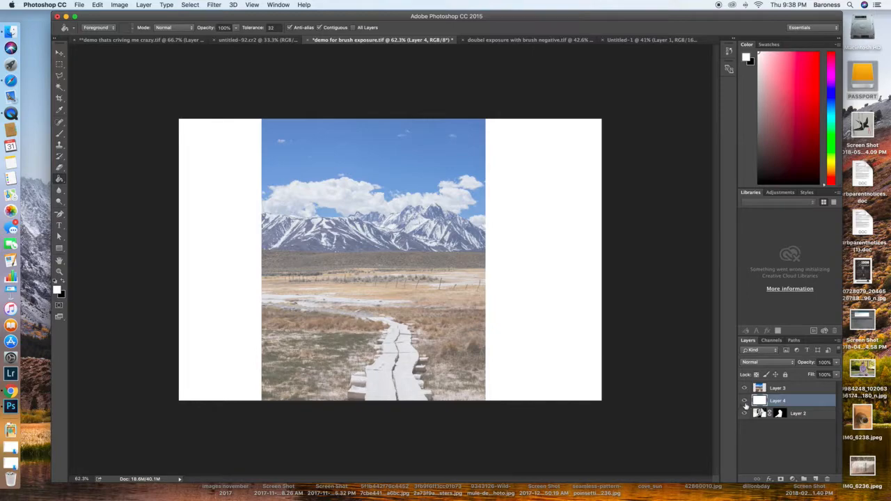
left_click(744, 401)
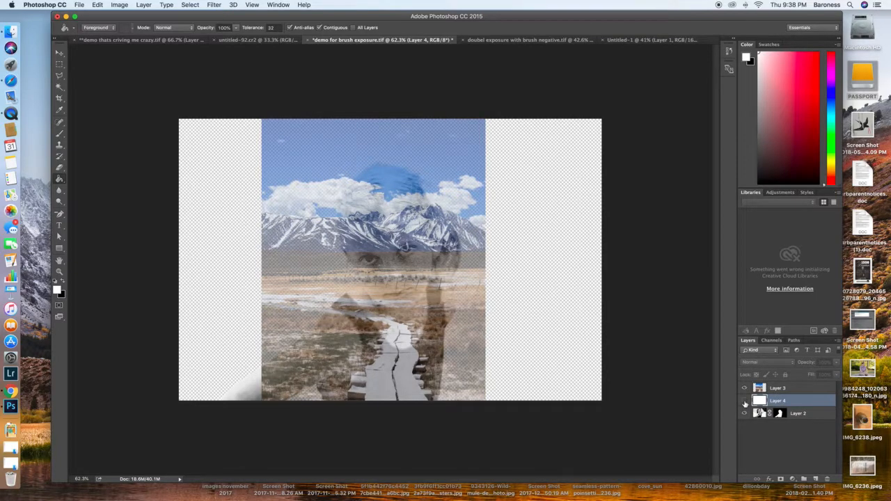
left_click(744, 401)
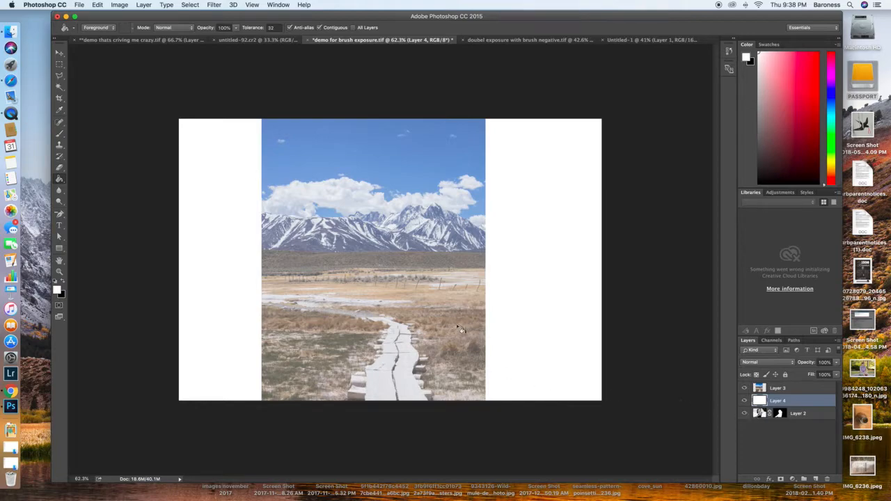
Step: Add a layer mask to the landscape layer and fill the mask with black
left_click(804, 392)
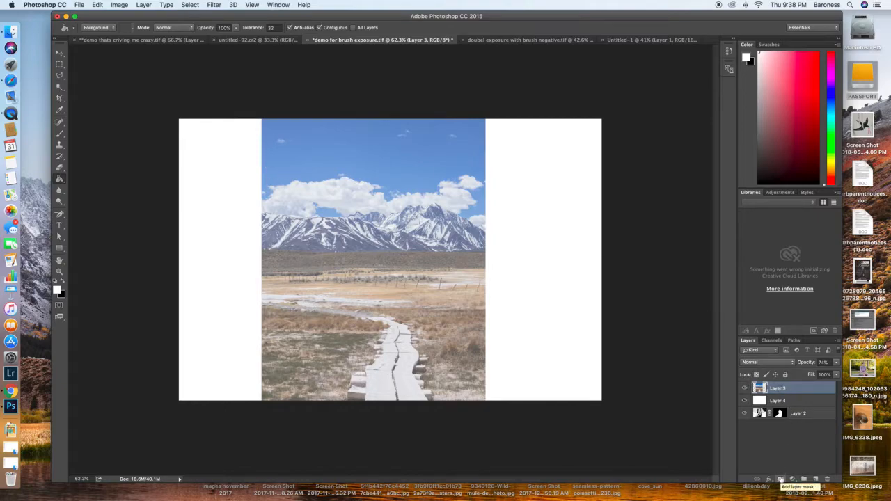
left_click(781, 480)
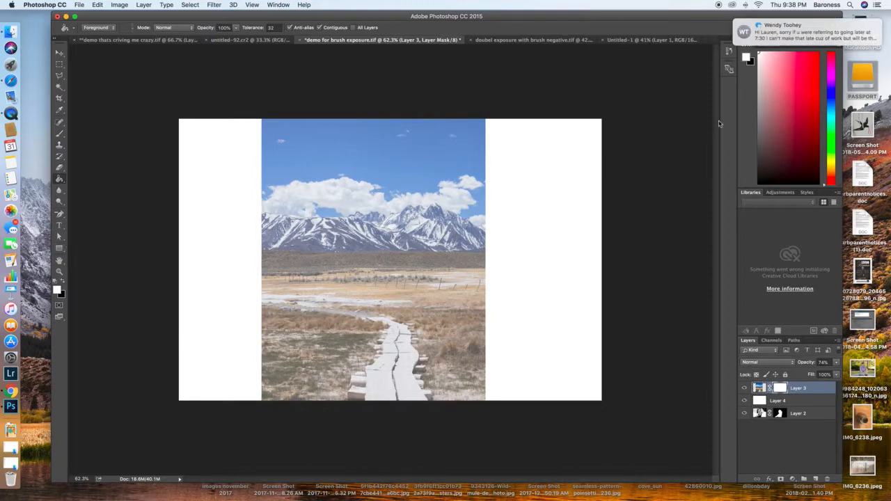
mouse_move(849, 33)
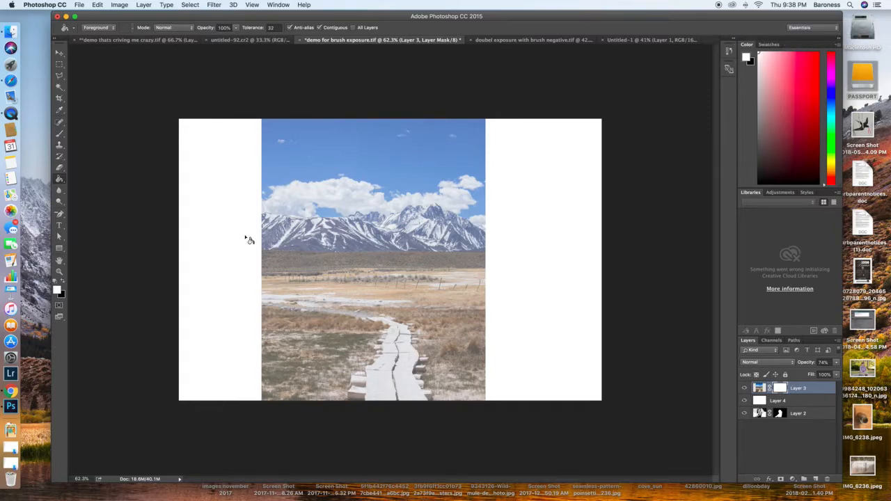
left_click(62, 283)
left_click(479, 221)
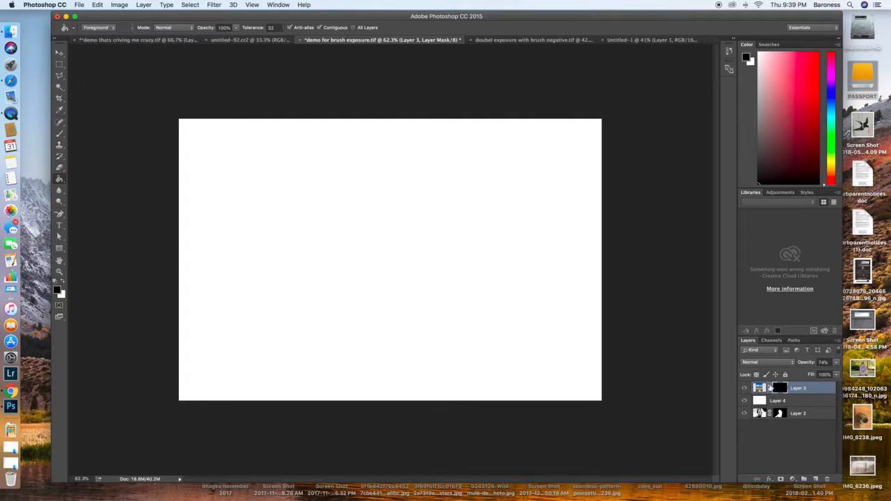
Step: Enlarge the portrait brush to 2200 px and stamp it once in white on the landscape layer's mask, aligned within the canvas
key("b")
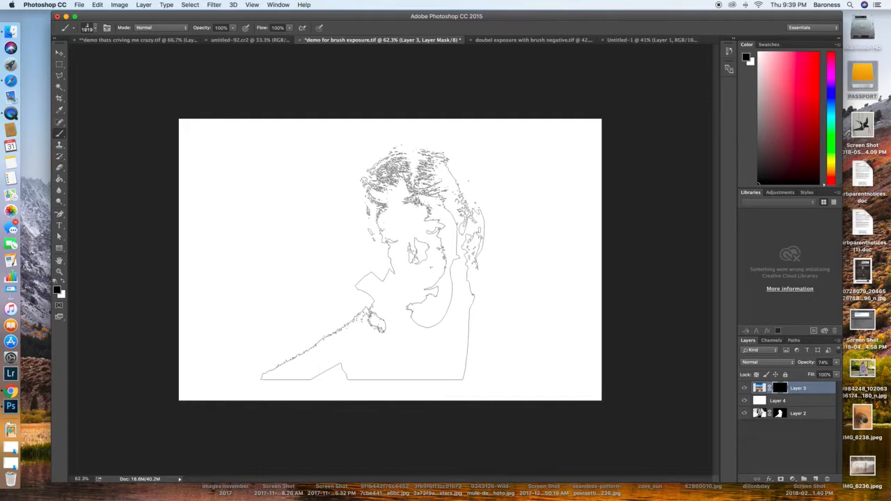
key("bracketright")
key("bracketright")
key("bracketright")
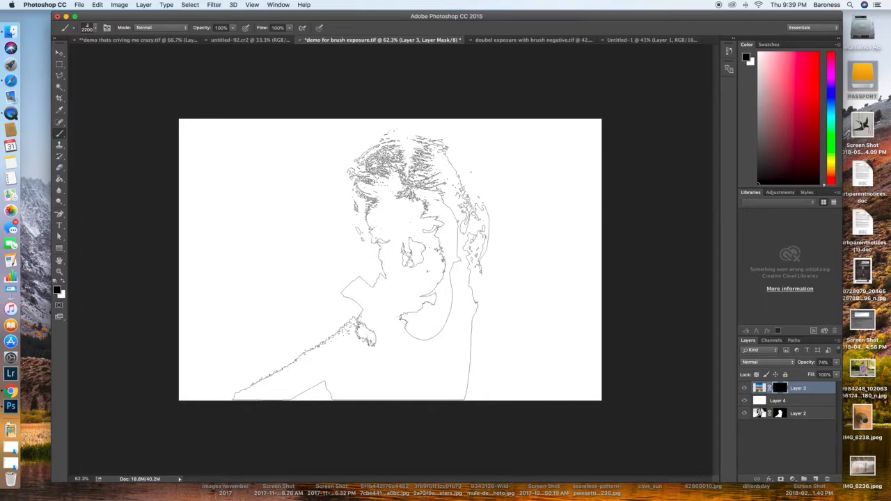
left_click(62, 282)
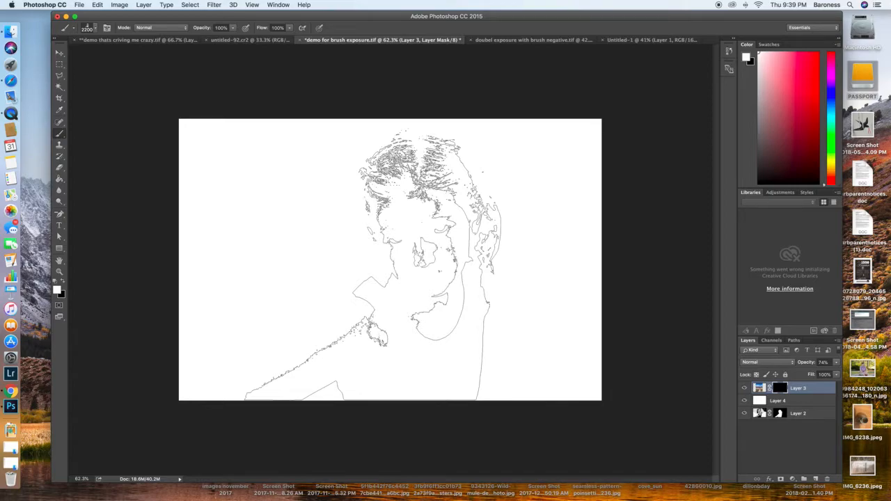
left_click(374, 259)
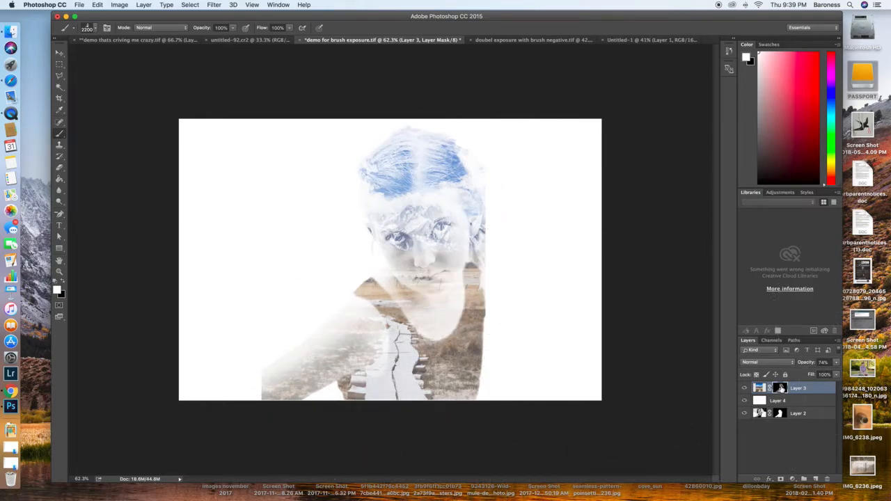
Step: View the landscape layer's mask on its own and compare it with the double exposure composite
left_click(780, 388, "alt")
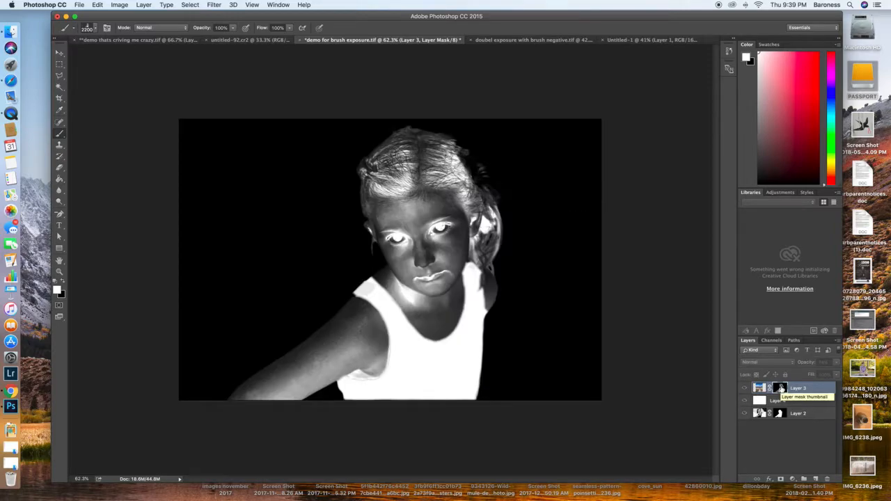
left_click(780, 388, "alt")
left_click(781, 388, "alt")
left_click(780, 388, "alt")
left_click(781, 389, "alt")
left_click(780, 388, "alt")
left_click(780, 389, "alt")
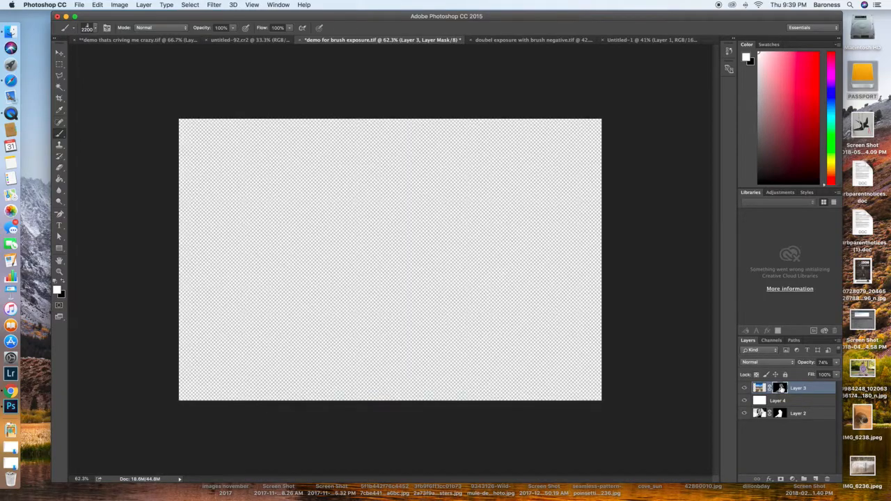
left_click(780, 388, "alt")
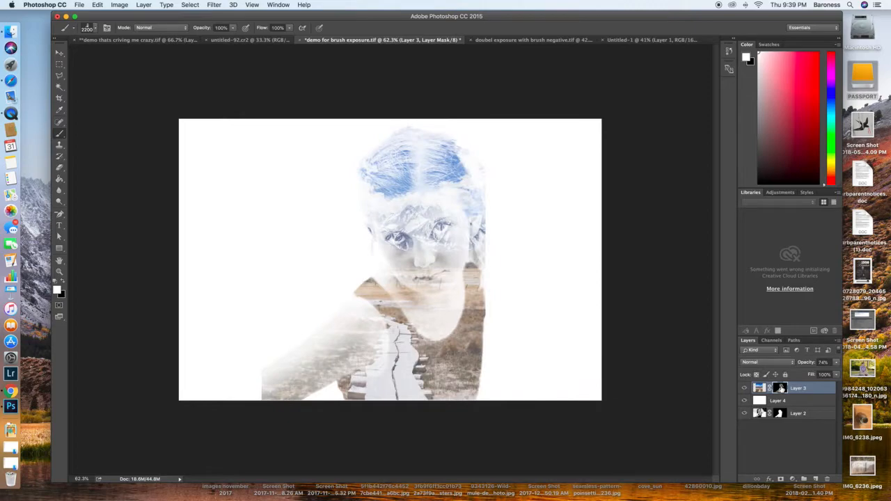
left_click(780, 389, "alt")
left_click(780, 389, "alt")
left_click(780, 388, "alt")
left_click(780, 389, "alt")
Step: With the landscape photo unlinked from its mask, shift it toward the portrait's hair and shoulder and enlarge it slightly
left_click(759, 387)
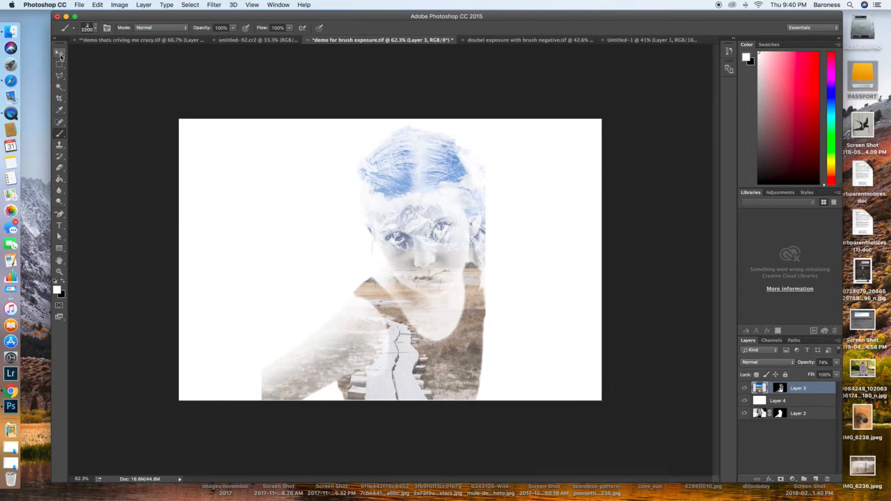
left_click(60, 54)
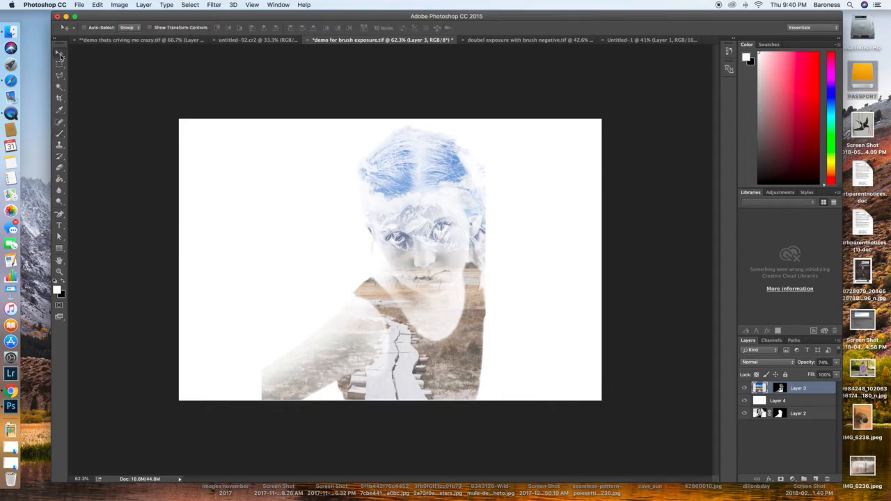
left_click_drag(407, 205, 449, 192)
key("super+t")
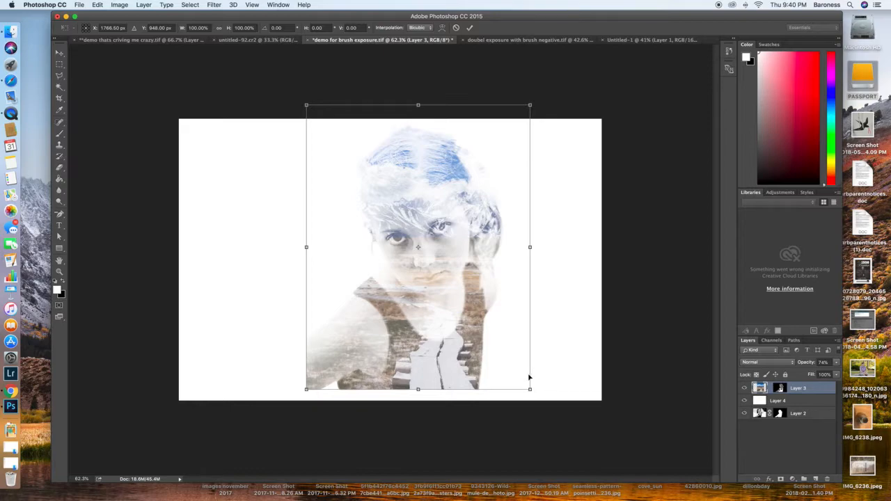
left_click_drag(530, 389, 534, 402)
mouse_move(485, 369)
left_mouse_down()
mouse_move(475, 373)
mouse_move(472, 363)
left_mouse_up()
key("Return")
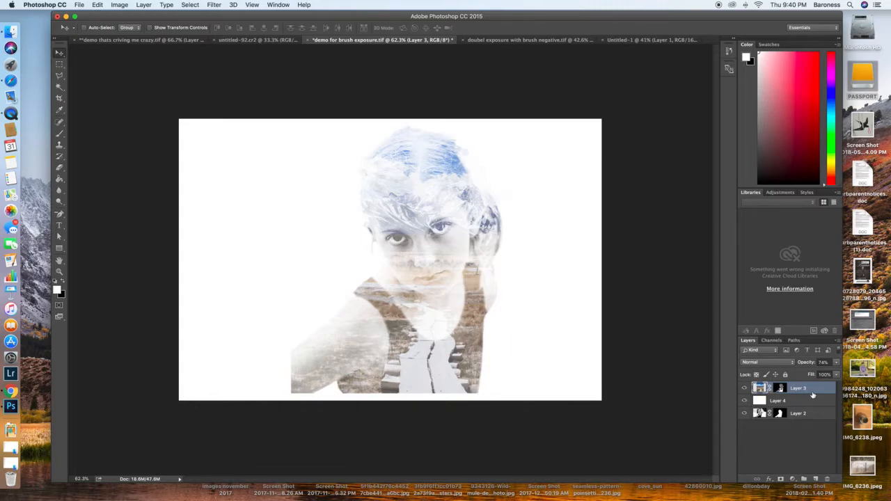
Step: Duplicate the masked landscape layer and set the copy's blend mode to Multiply after trying Overlay
left_click_drag(812, 391, 815, 479)
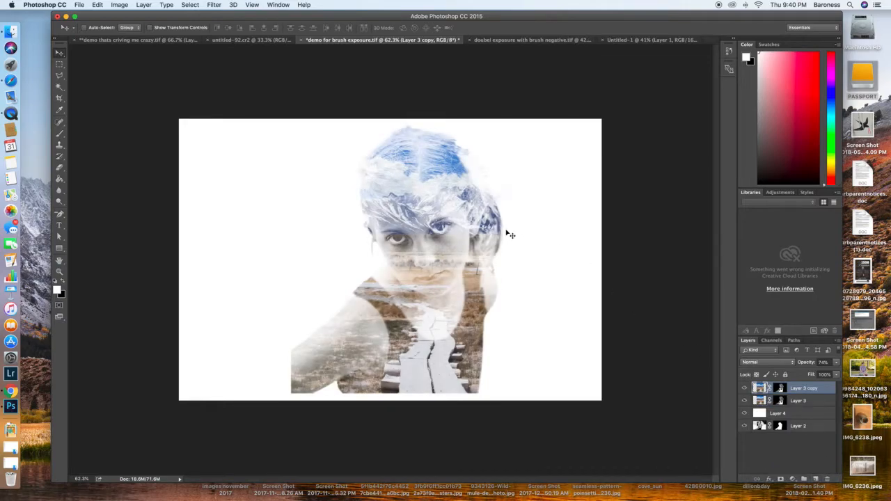
left_click(783, 363)
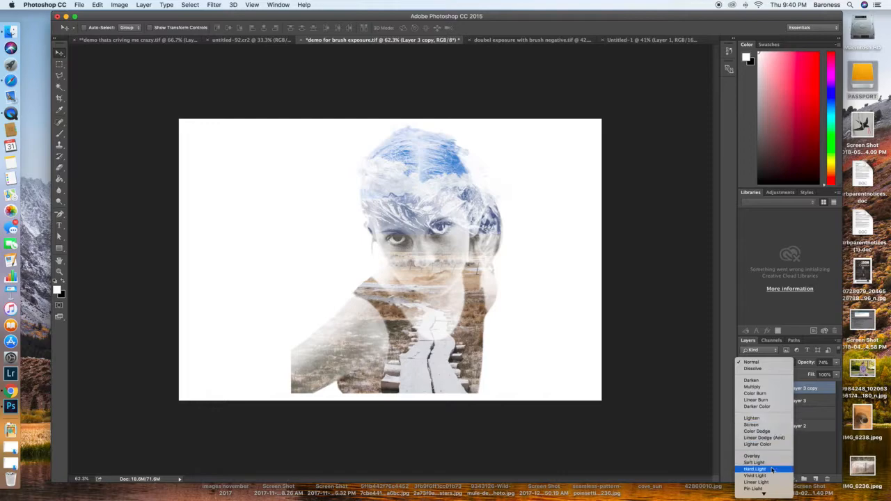
mouse_move(764, 492)
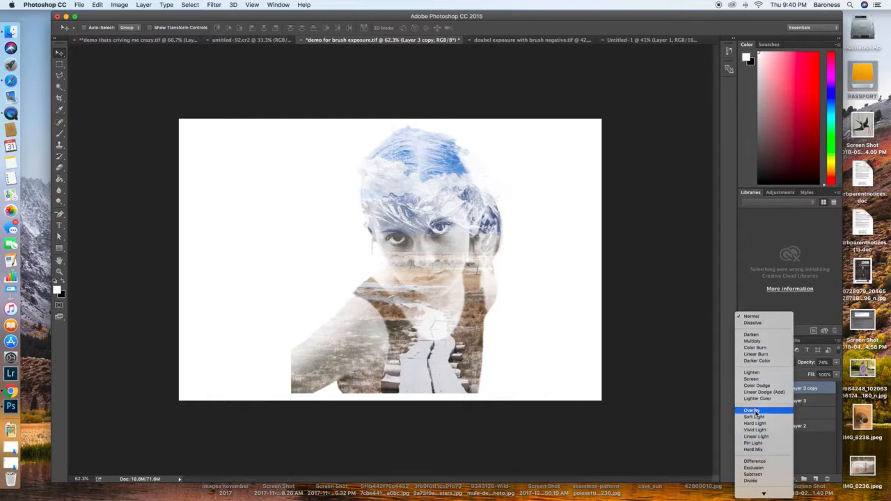
left_click(751, 410)
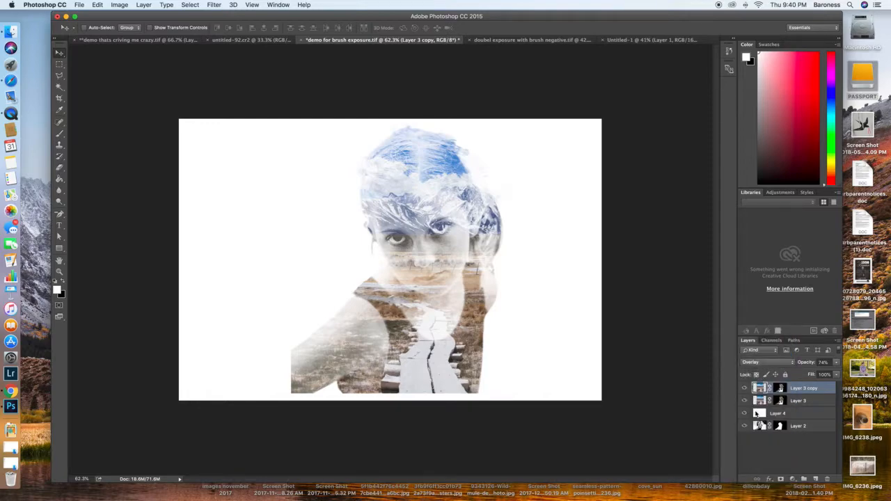
left_click(766, 366)
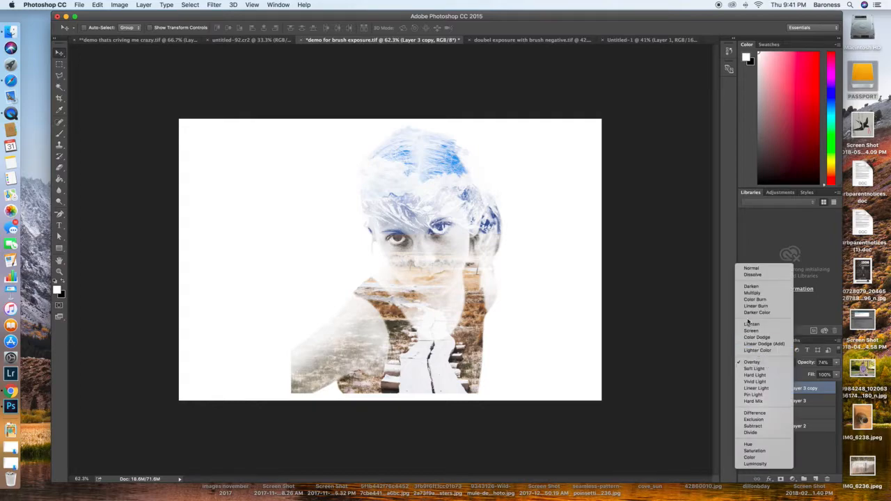
left_click(754, 293)
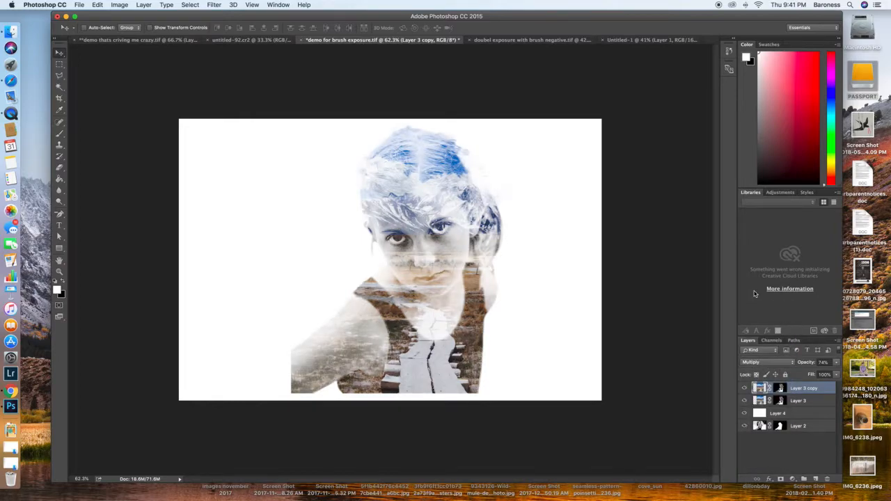
Step: Set the opacity of the landscape copy to 64% and of the original landscape layer to 93%
left_click_drag(807, 363, 799, 367)
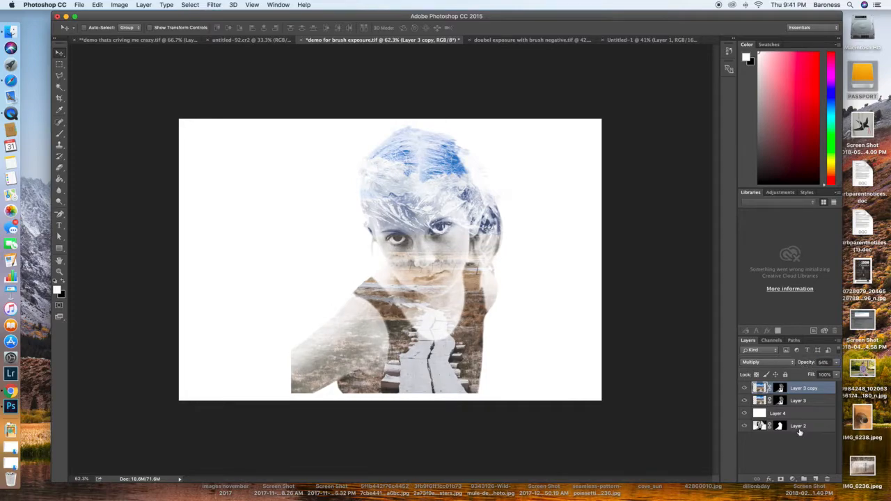
left_click(826, 402)
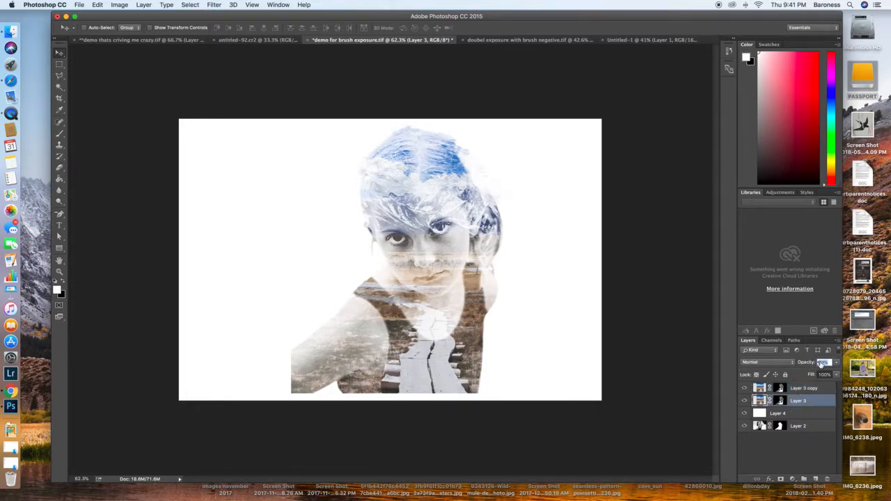
left_click(834, 363)
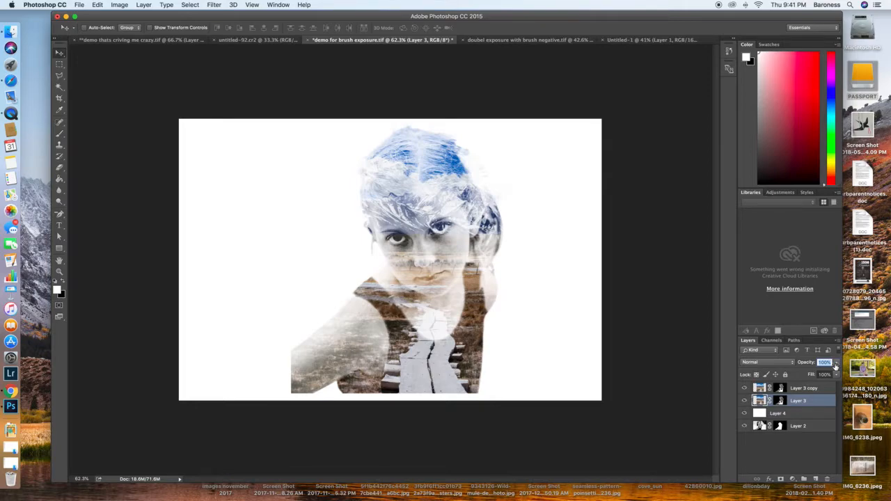
left_click_drag(835, 365, 832, 366)
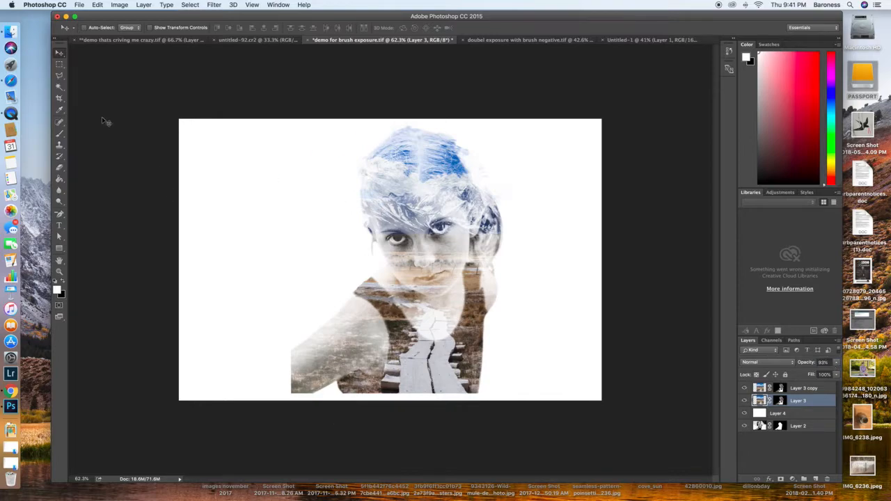
Step: Crop the composite to a vertical frame about 9.1 in high around the portrait, trimming both sides and extending the canvas above the head
left_click(60, 99)
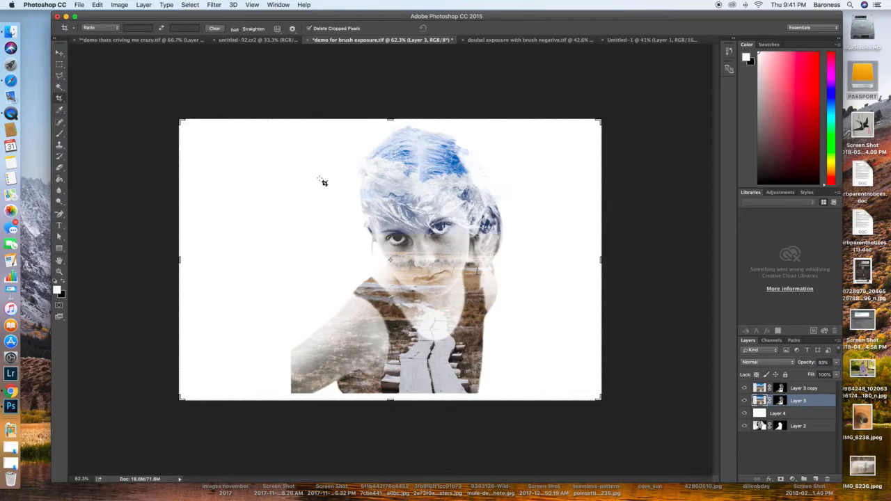
left_click_drag(182, 260, 236, 261)
left_click_drag(390, 407, 391, 398)
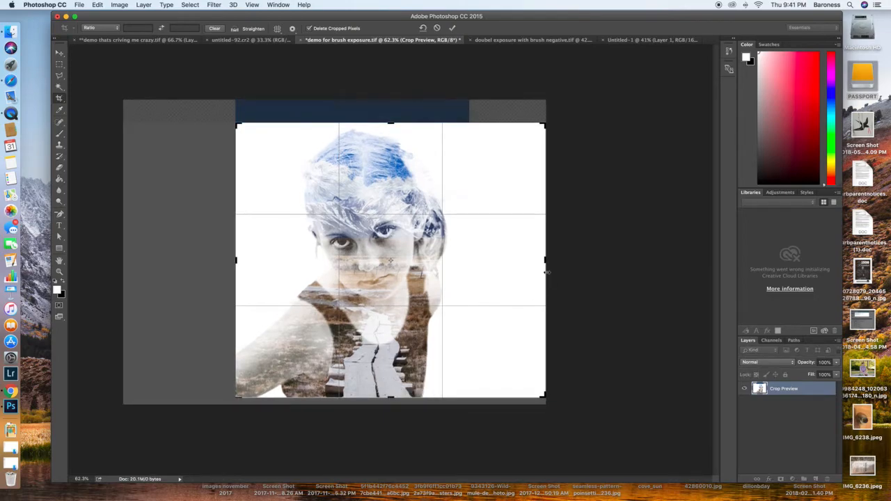
left_click_drag(544, 260, 498, 260)
left_click_drag(390, 123, 390, 112)
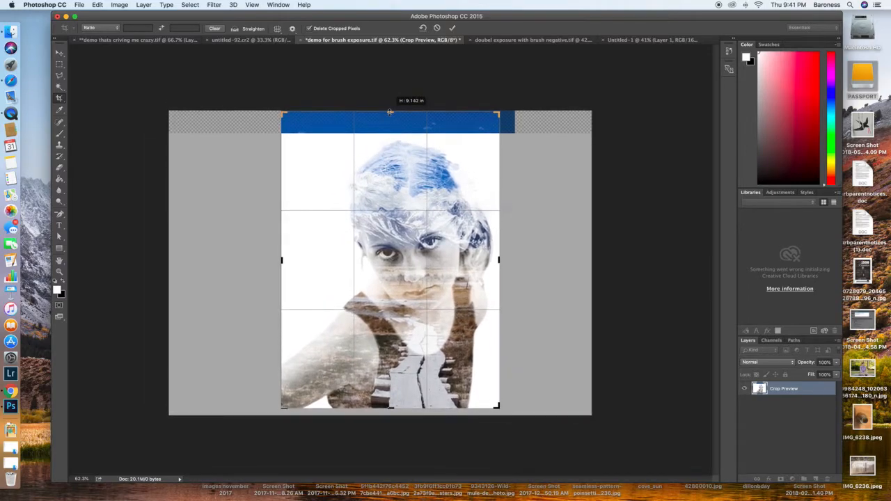
left_click_drag(390, 112, 390, 112)
key("Return")
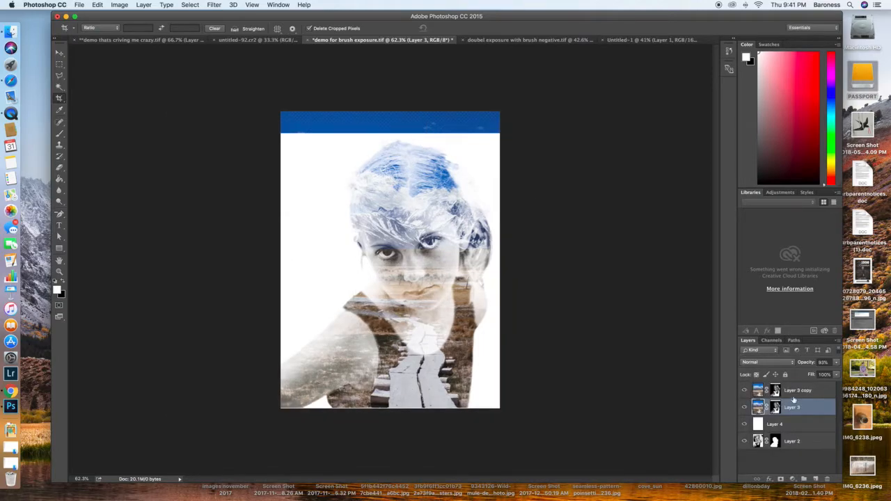
Step: Try filling the blue strip above the portrait with black and white directly on the Layer 3 copy image
left_click(794, 392)
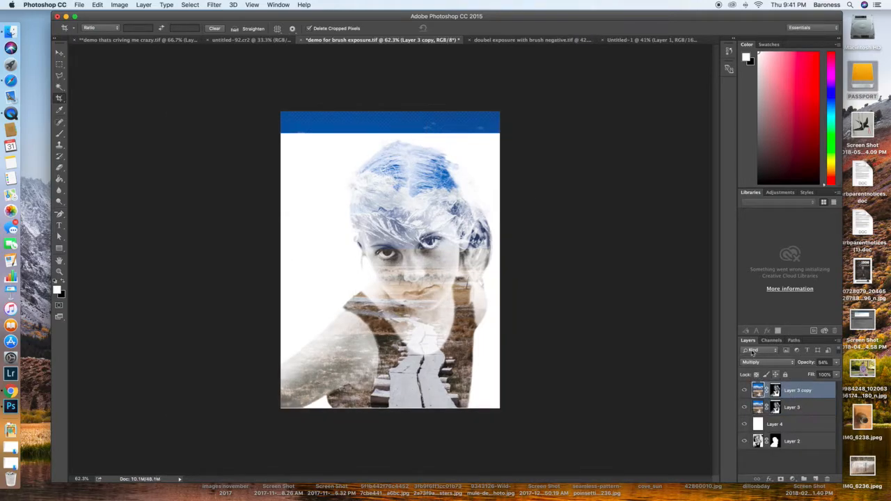
key("g")
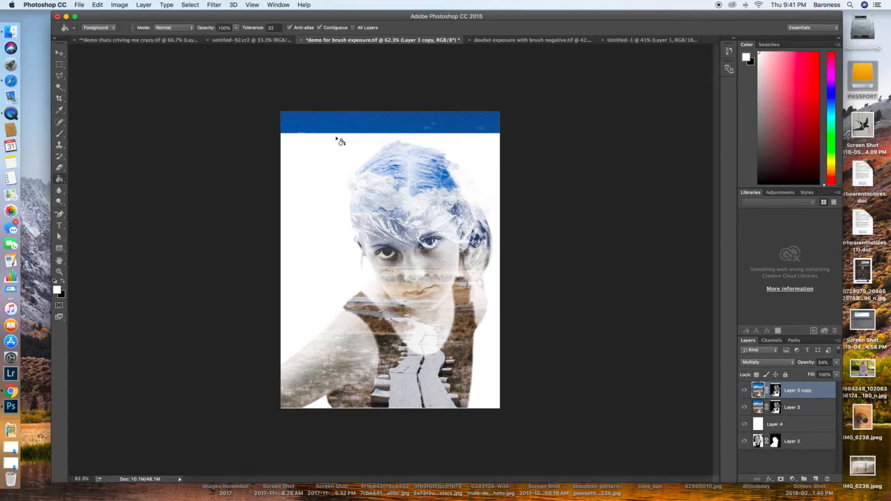
left_click(63, 283)
left_click(396, 119)
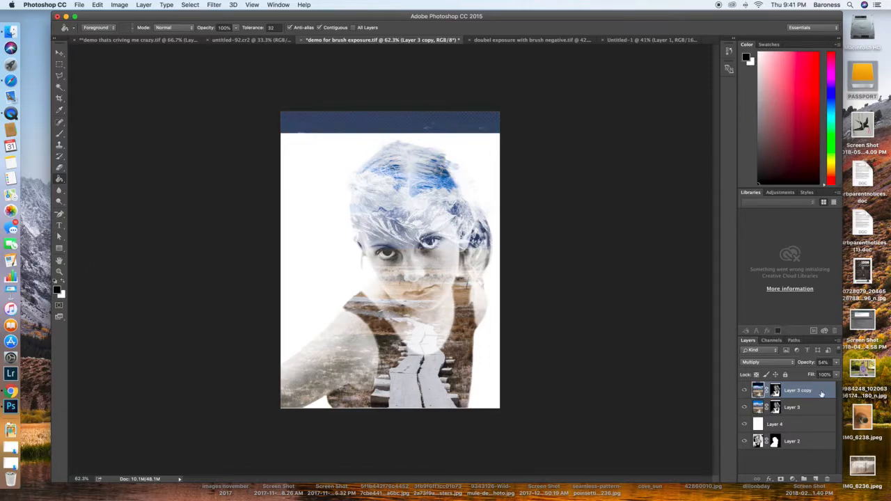
key("x")
left_click(382, 120)
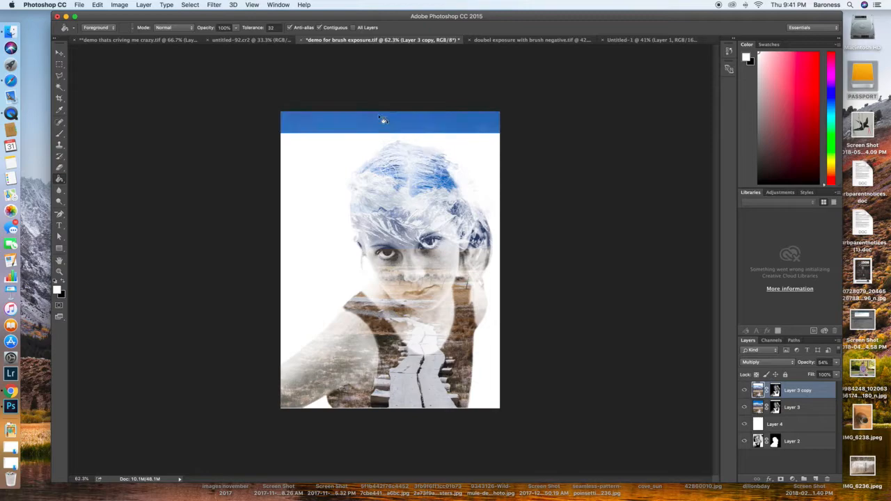
Step: Show the document's history and revert to the Crop state, undoing both Paint Bucket fills
left_click(775, 389)
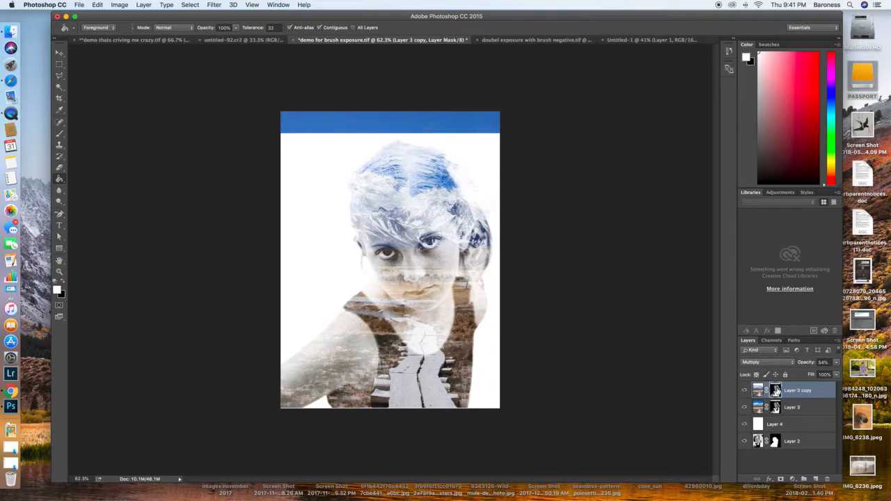
left_click(282, 5)
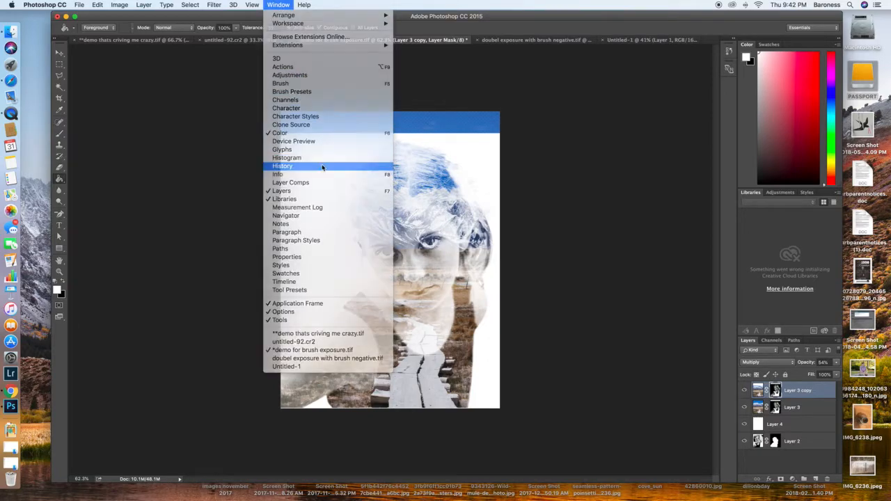
left_click(322, 167)
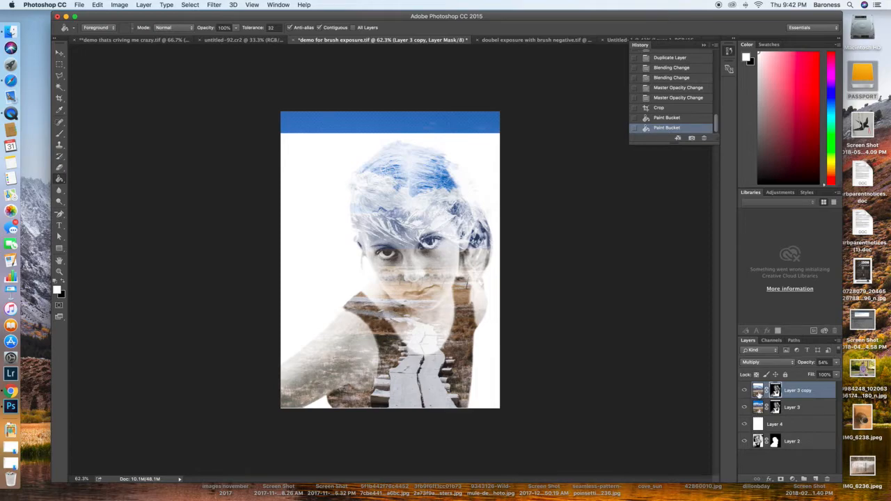
left_click(675, 110)
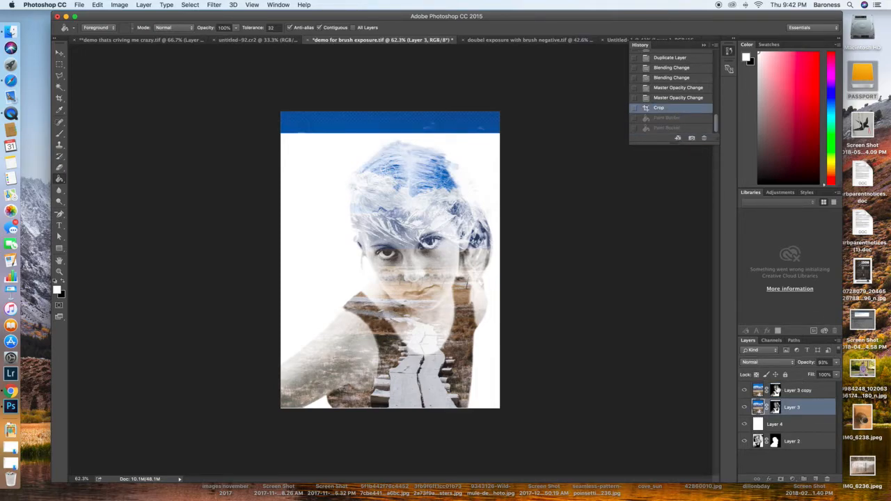
Step: Hide the blue strip by filling it with black on the layer masks of Layer 3 copy and Layer 3
left_click(776, 390)
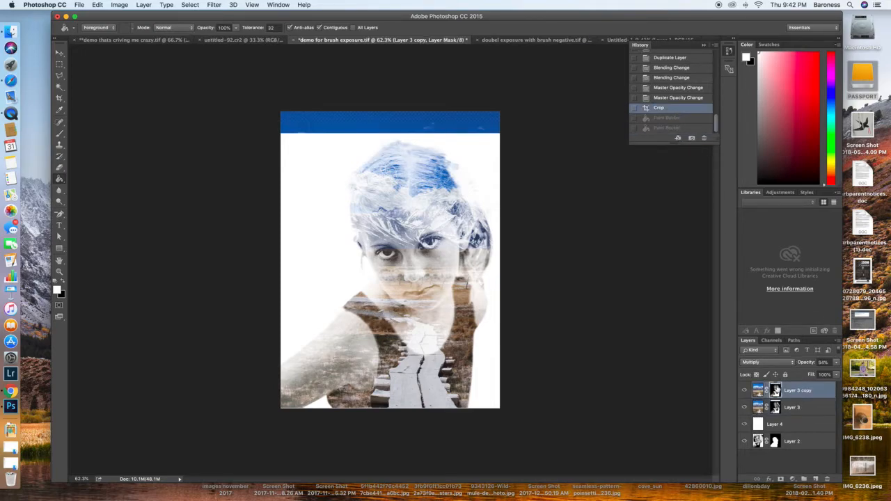
left_click(376, 118)
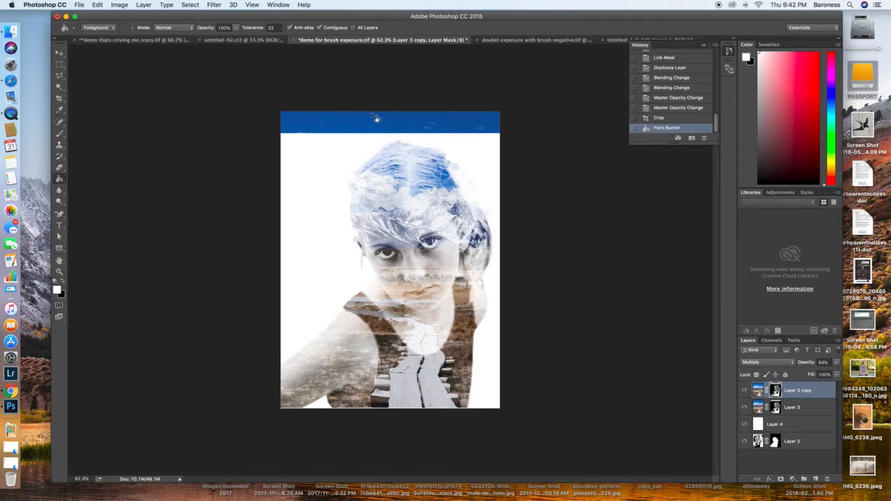
key("x")
left_click(376, 118)
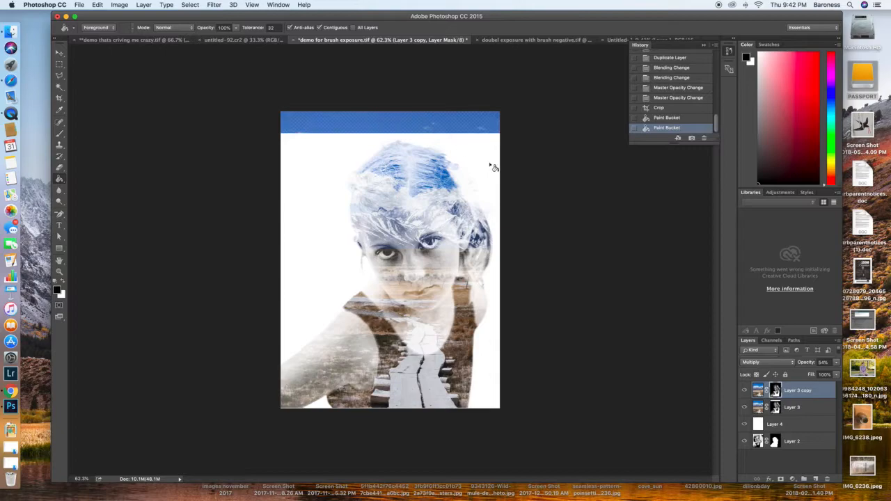
left_click(774, 408)
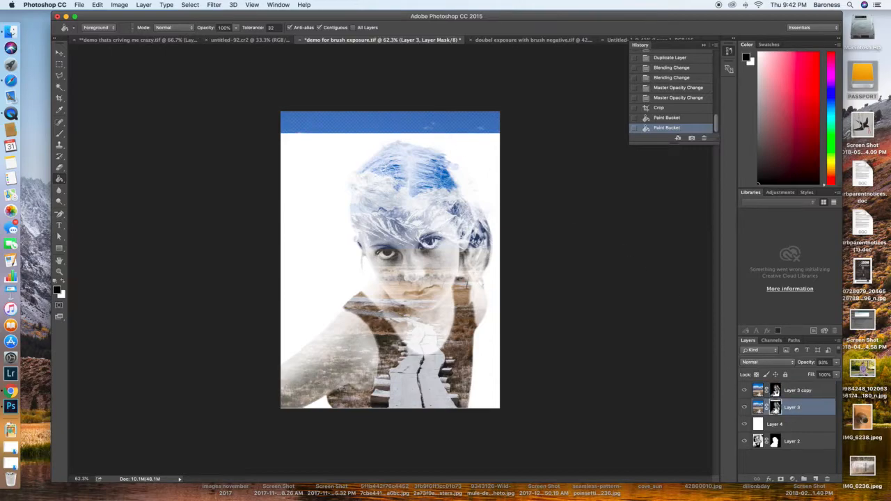
left_click(401, 119)
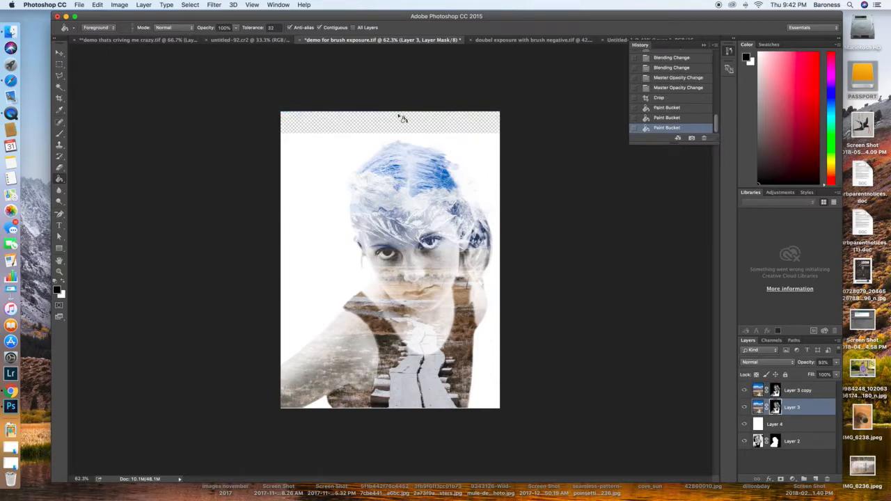
Step: Fill the transparent strip above the portrait with white on Layer 4 and collapse the history list
left_click(807, 426)
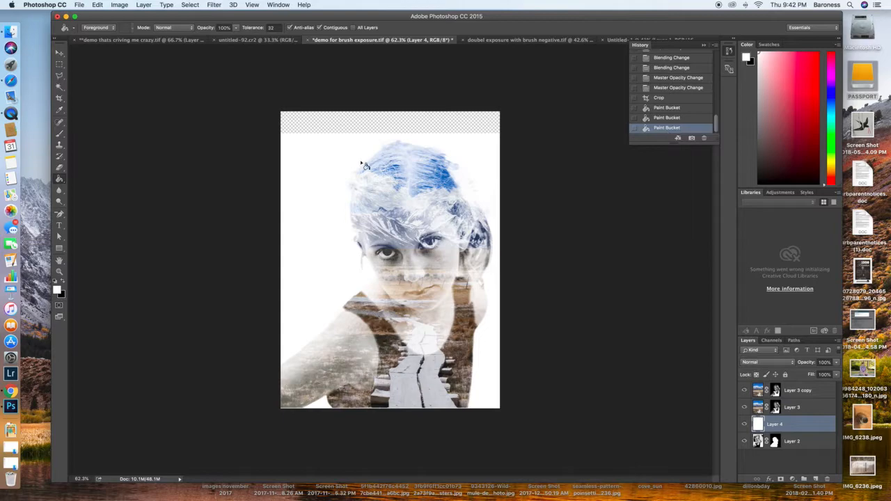
left_click(314, 116)
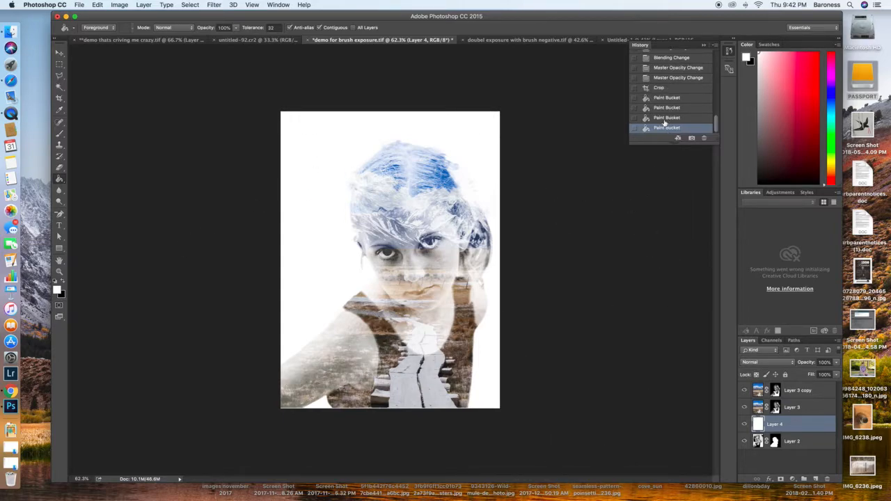
key("z")
left_click_drag(442, 243, 453, 243)
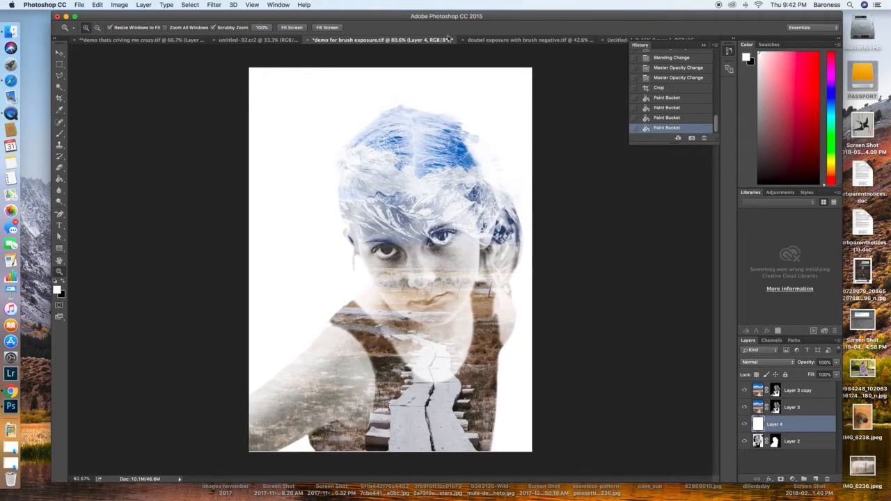
left_click(703, 44)
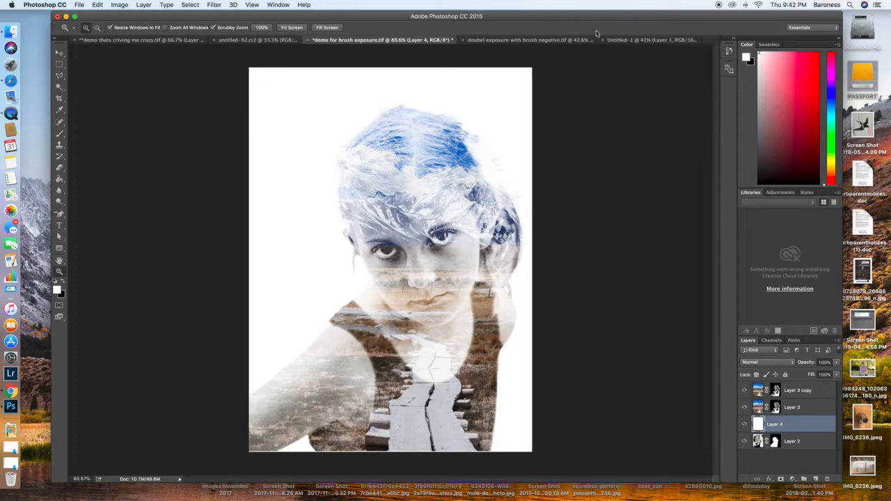
Step: Switch to the cactus photo document untitled-92.cr2 and add a layer mask to the photo
left_click(516, 42)
left_click(647, 40)
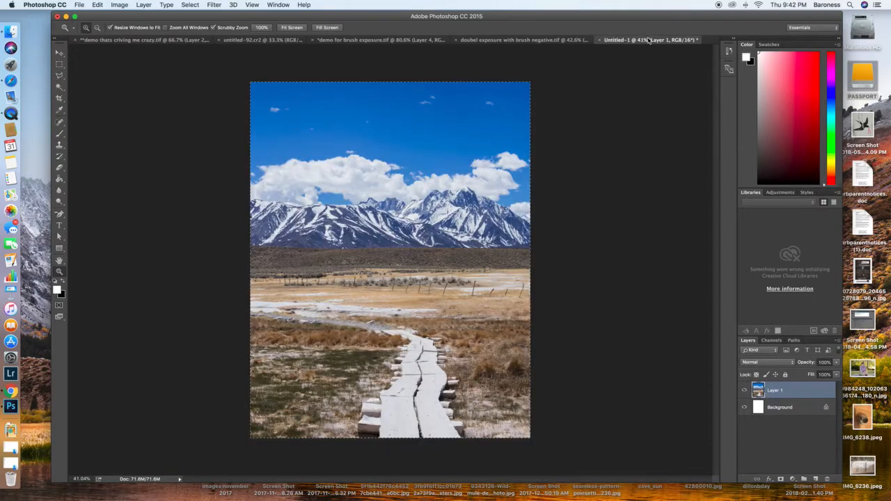
left_click(275, 40)
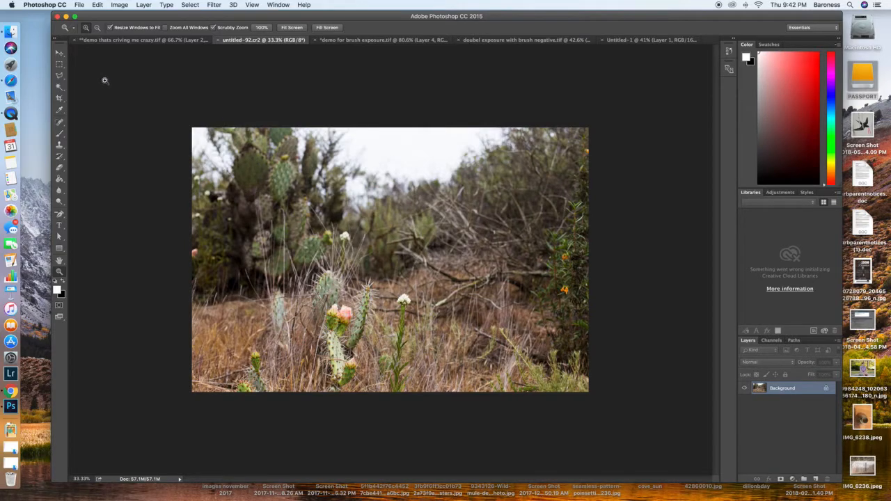
key("b")
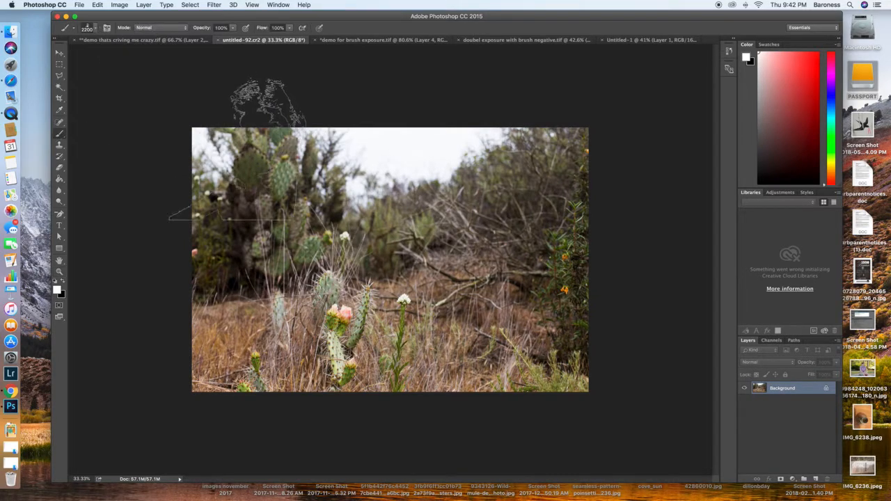
left_click(780, 479)
Step: Enlarge the portrait brush to 3200 px for the cactus photo
key("bracketright")
key("bracketright")
key("bracketright")
key("bracketright")
key("bracketright")
key("bracketright")
key("bracketright")
key("bracketright")
key("bracketright")
key("bracketright")
key("bracketright")
key("bracketright")
key("bracketright")
key("bracketright")
key("bracketleft")
key("bracketleft")
key("bracketleft")
key("bracketleft")
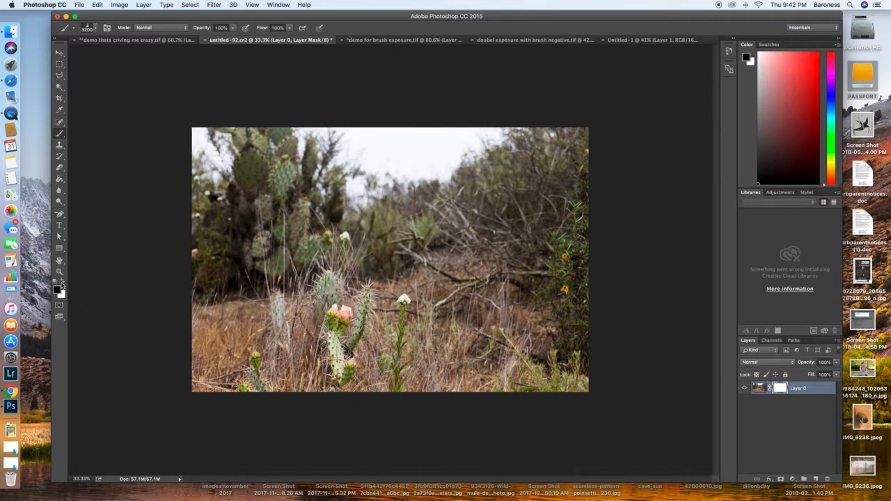
Step: Fill the cactus photo's layer mask with black and add a white-filled layer beneath the photo
left_click(59, 179)
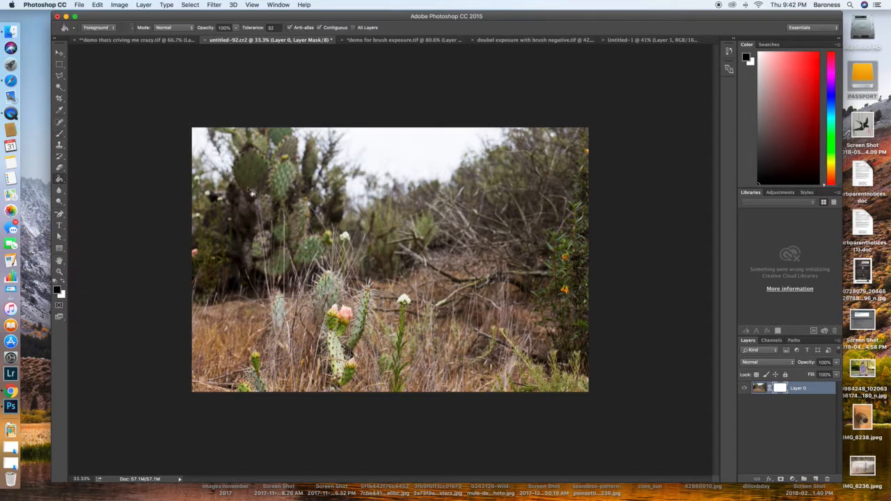
left_click(441, 224)
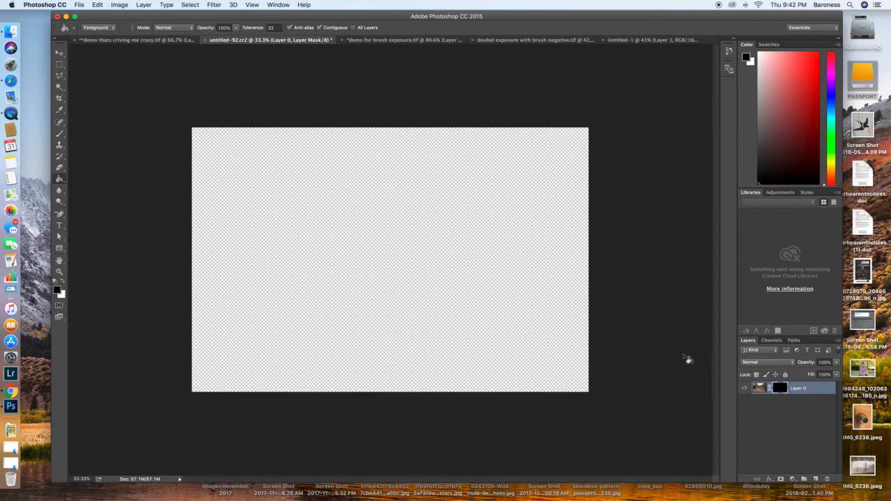
left_click(817, 479)
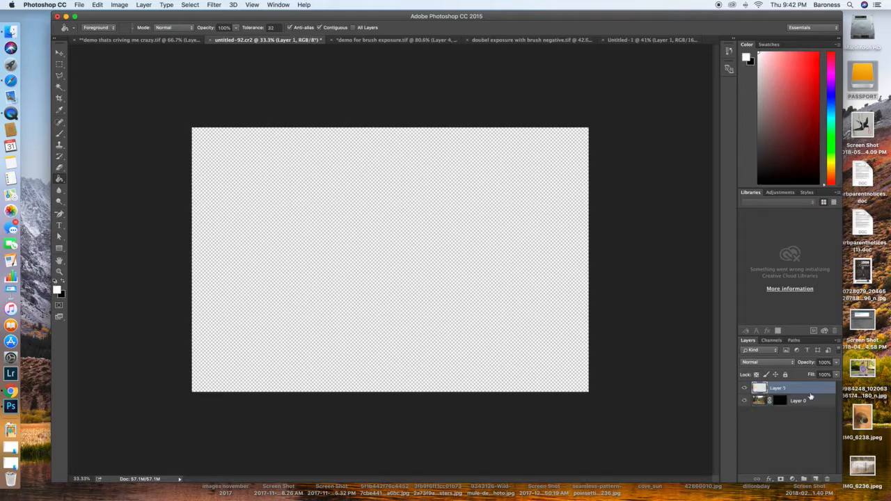
left_click_drag(797, 399, 798, 409)
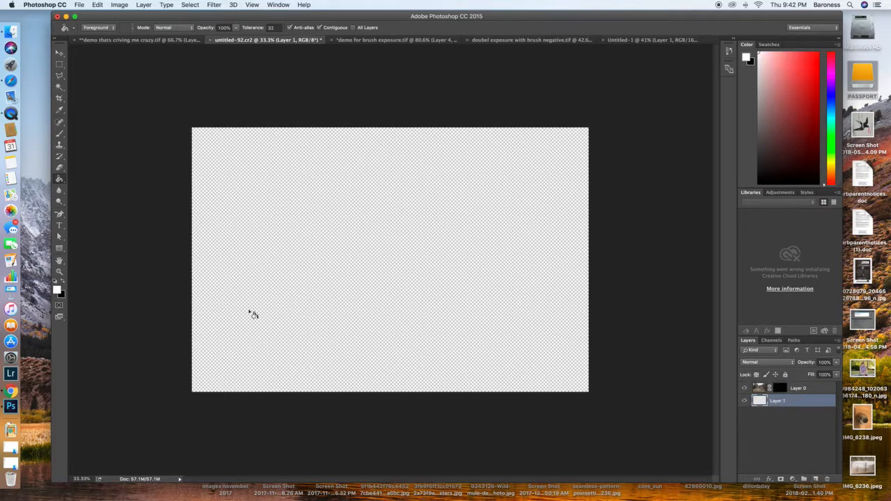
left_click(288, 242)
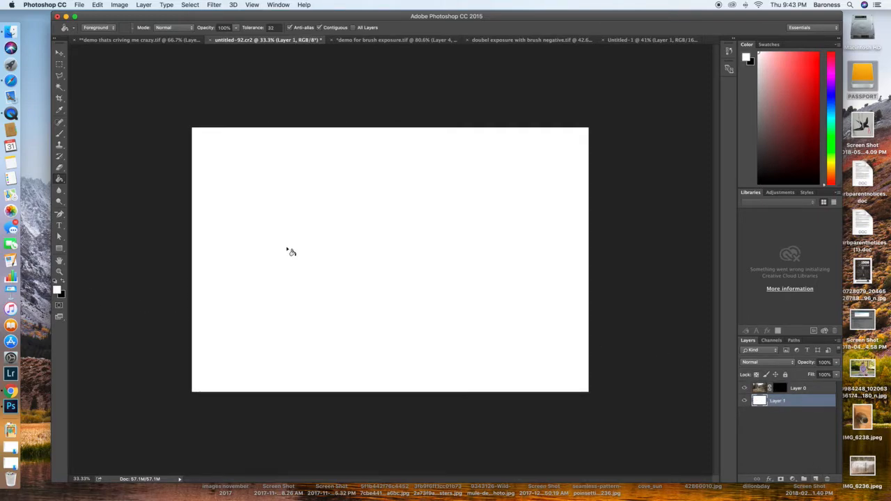
Step: Target the cactus photo's layer mask and enlarge the portrait brush to 4000 px
left_click(798, 389)
left_click(781, 388)
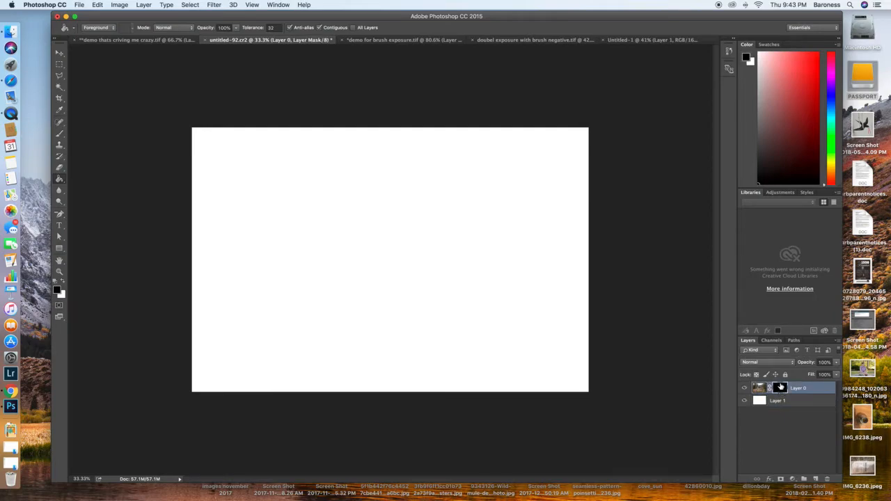
key("b")
key("bracketright")
key("bracketright")
key("bracketright")
key("bracketright")
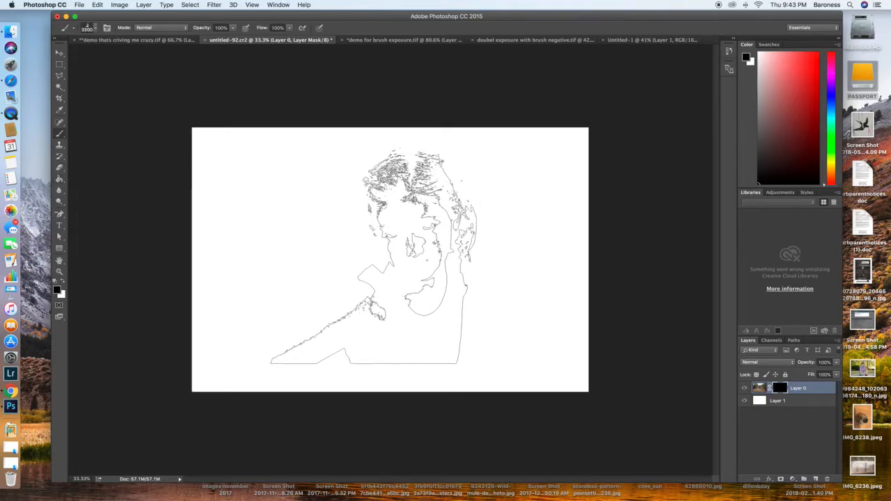
key("bracketright")
key("bracketright")
key("bracketright")
key("bracketright")
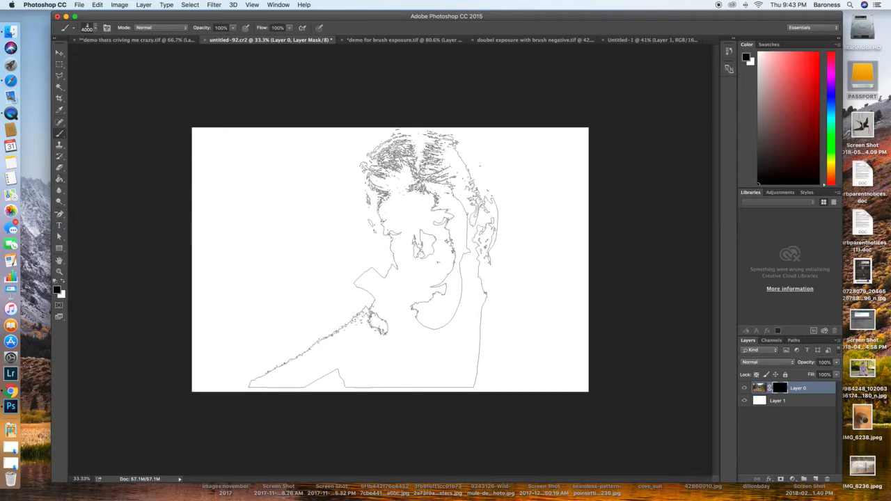
left_click(95, 28)
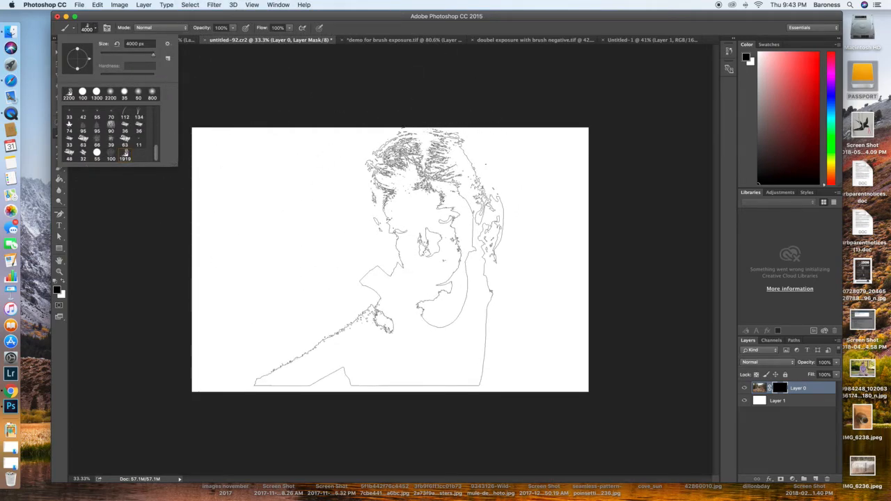
left_click(356, 14)
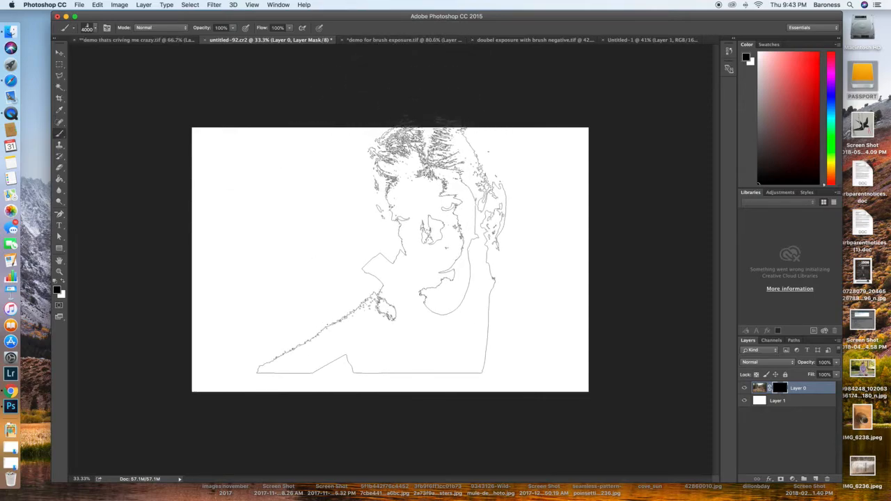
Step: Stamp the portrait in white on the cactus photo's mask with a 3700 px brush, and shift the unlinked mask left over the cactus
key("bracketleft")
key("bracketleft")
key("bracketleft")
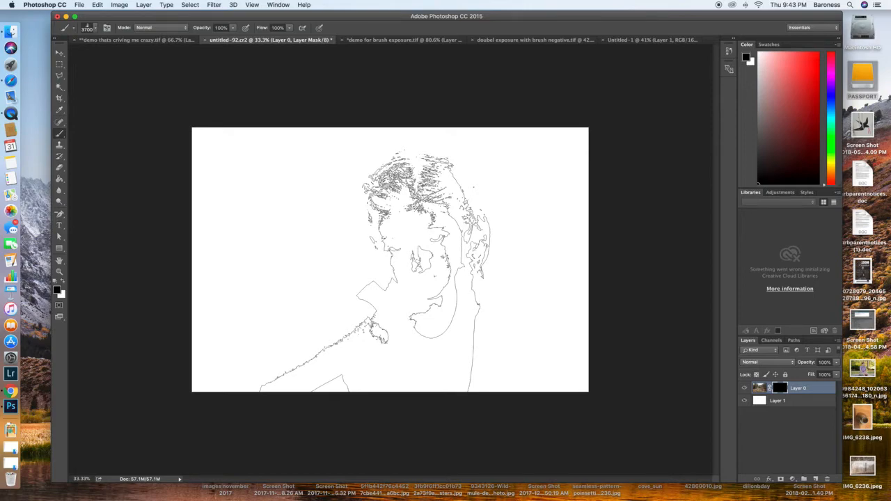
key("x")
left_click(390, 272)
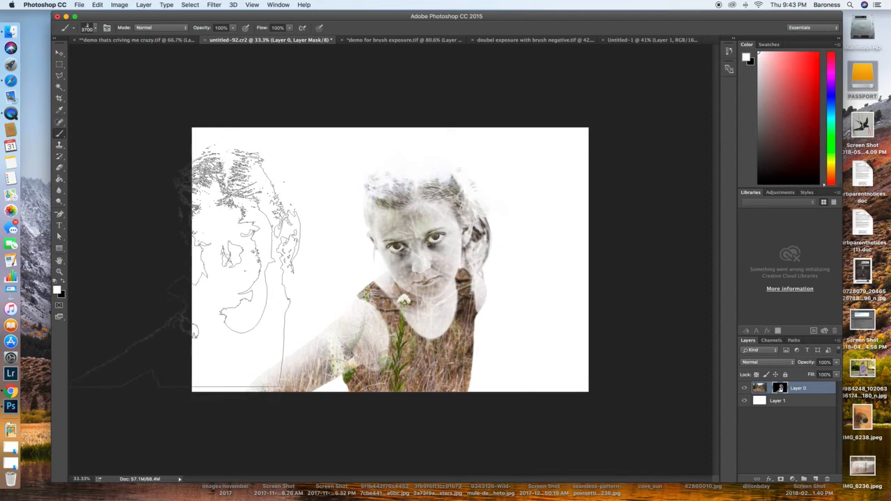
left_click(59, 53)
left_click_drag(417, 257, 357, 259)
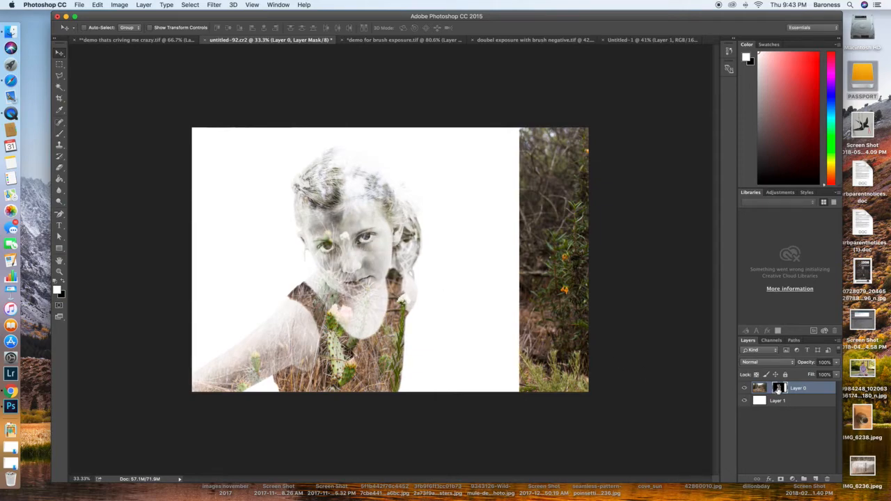
Step: Display the layer mask alone, fill the white strip along its right edge with black, and return to a closer view of the composite
left_click(778, 391, "alt")
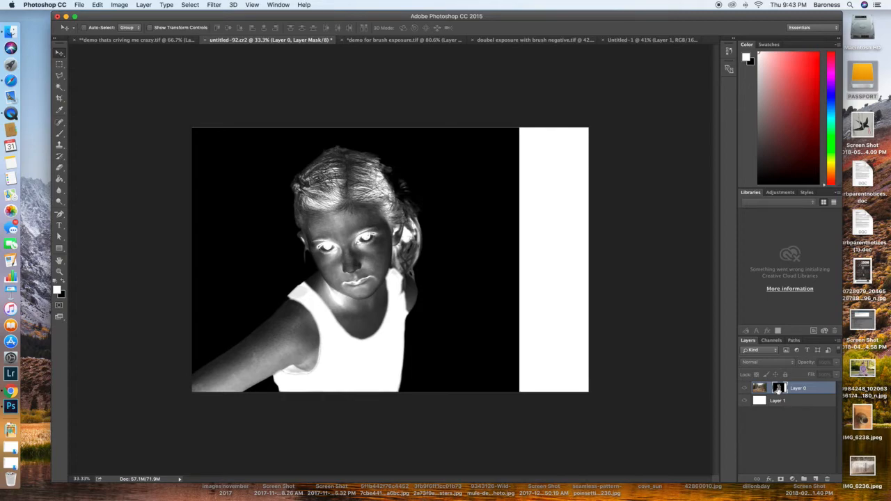
key("g")
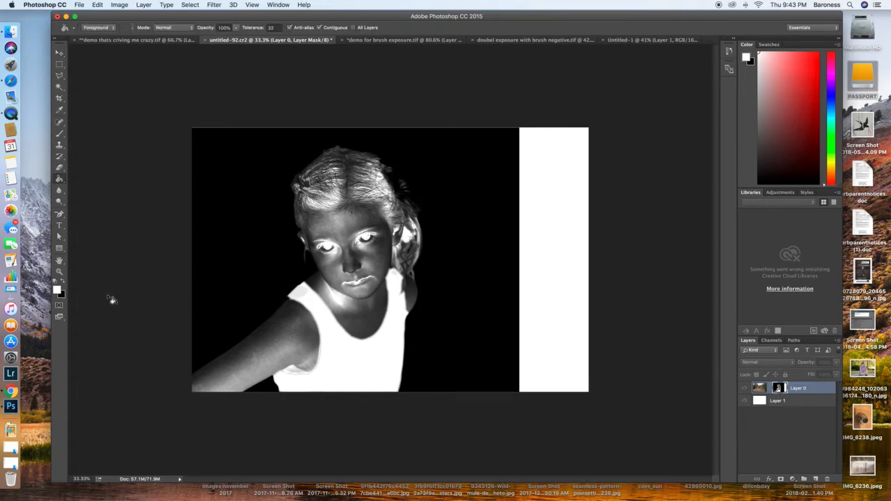
left_click(62, 282)
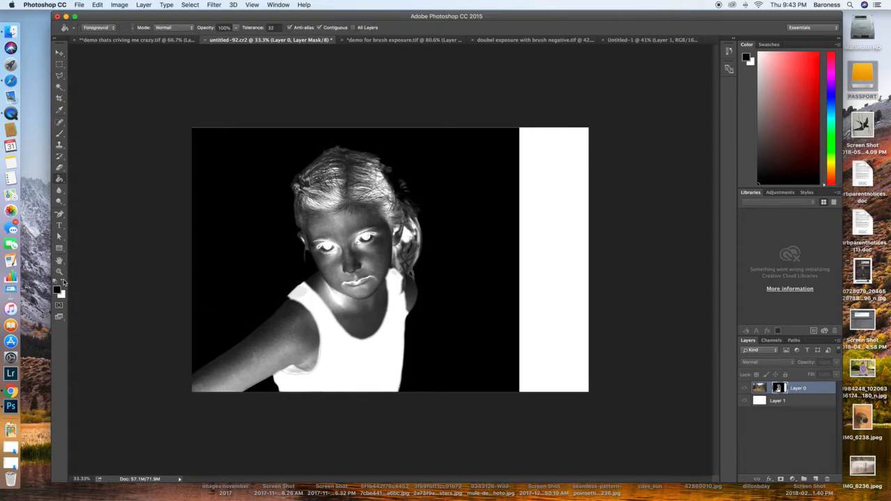
left_click(547, 247)
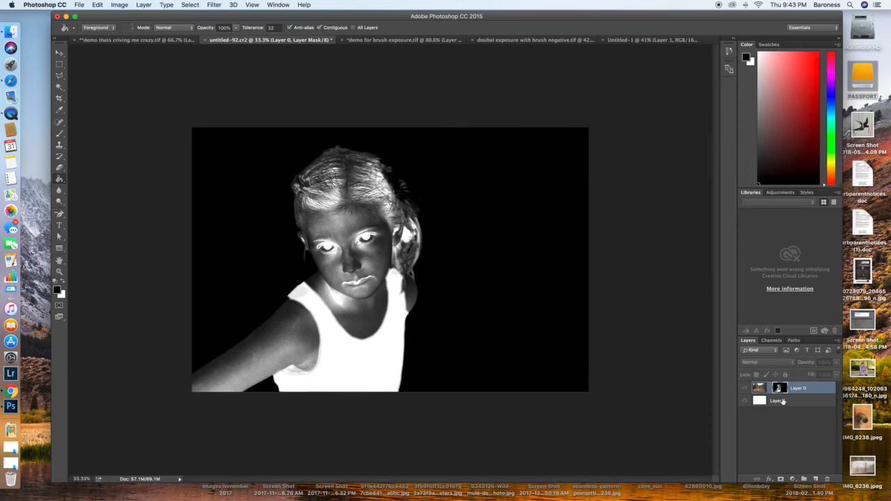
left_click(745, 400)
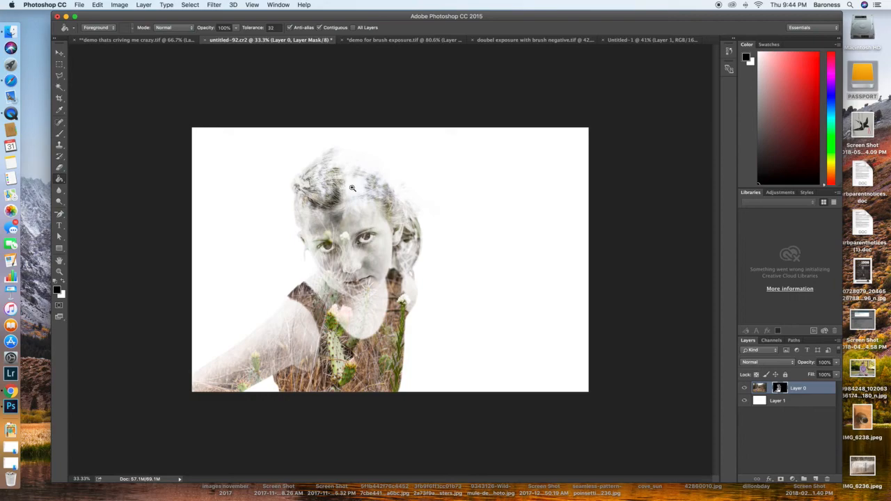
key("z")
left_click(389, 231)
left_click_drag(395, 231, 394, 230)
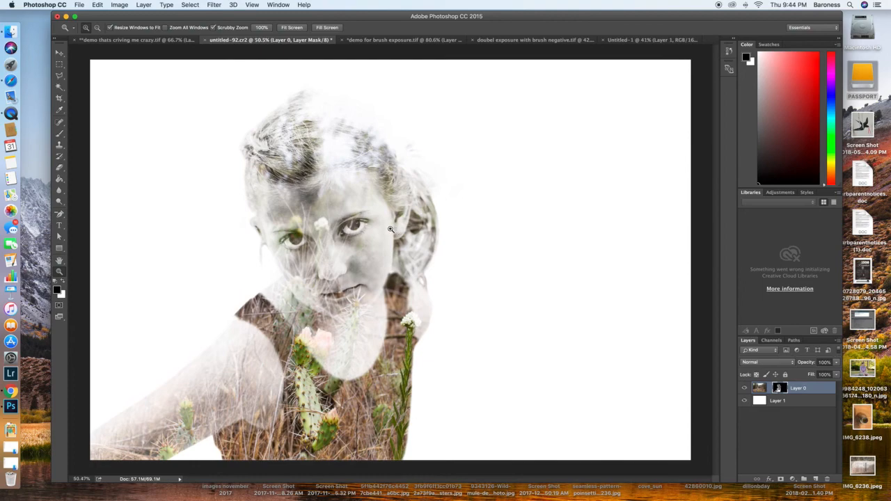